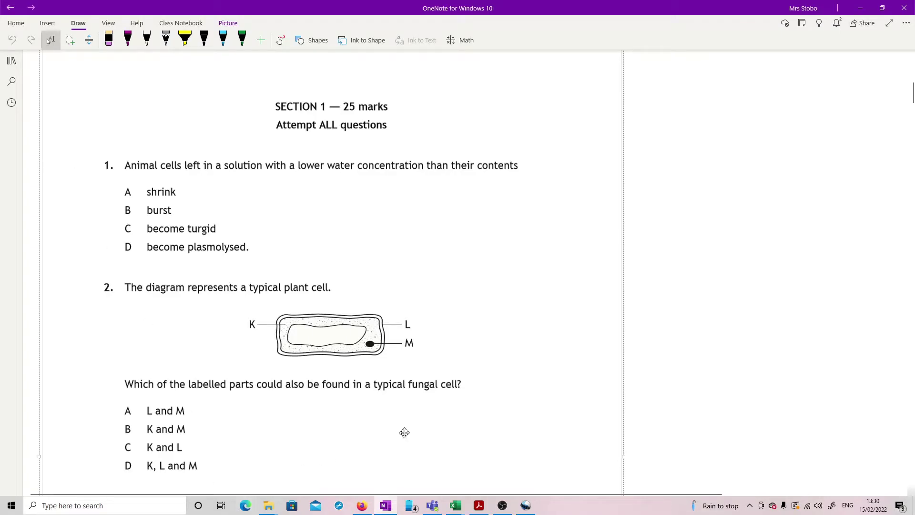
# - Sketch a cell labelled HWC beside question 1, with an arrow out to LWC, in purple ink
pyautogui.click(127, 40)
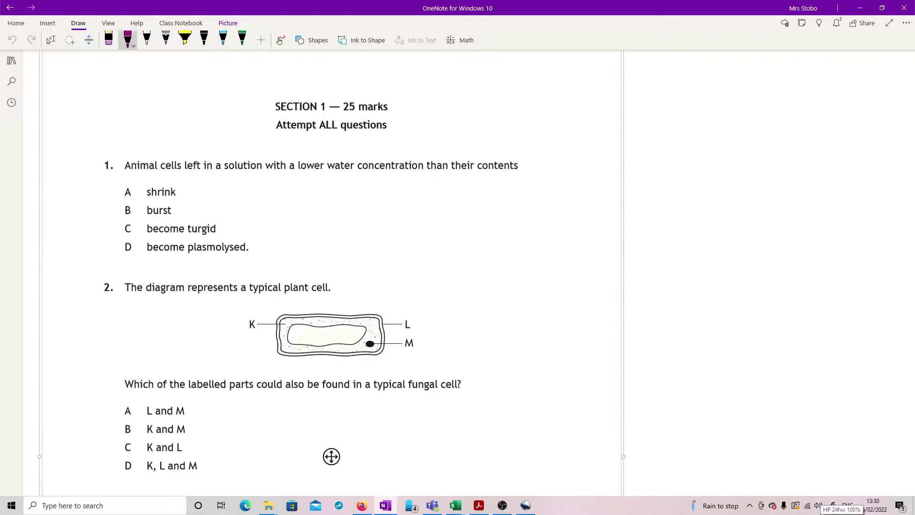
pyautogui.click(50, 40)
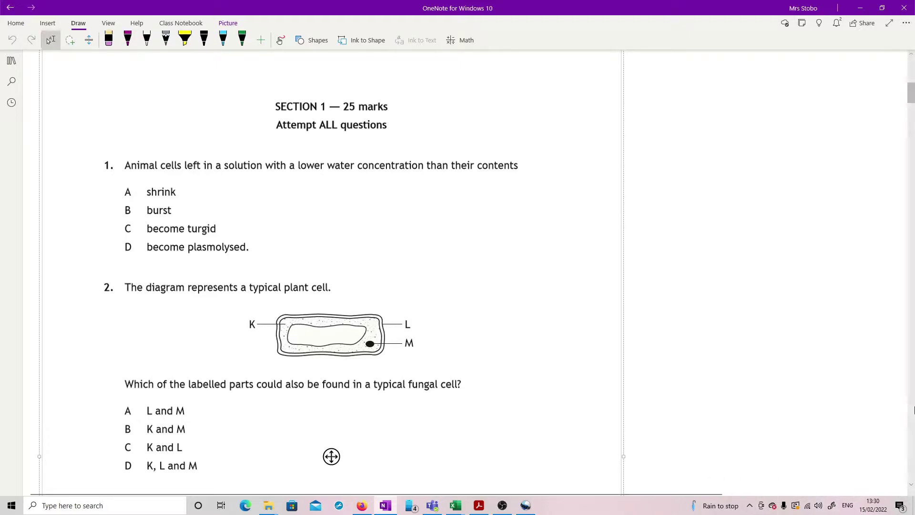
pyautogui.click(882, 417)
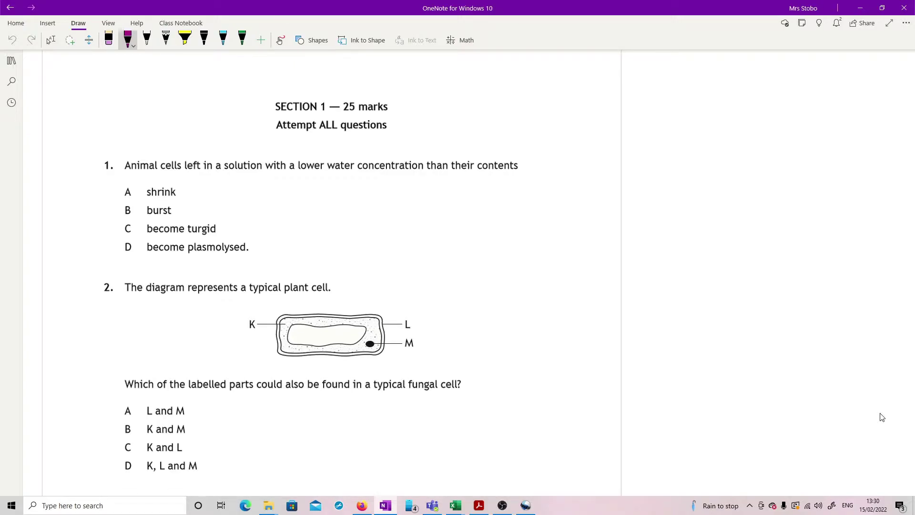
pyautogui.moveTo(494, 188)
pyautogui.mouseDown()
pyautogui.moveTo(481, 248)
pyautogui.moveTo(489, 191)
pyautogui.moveTo(488, 214)
pyautogui.moveTo(494, 210)
pyautogui.mouseUp()
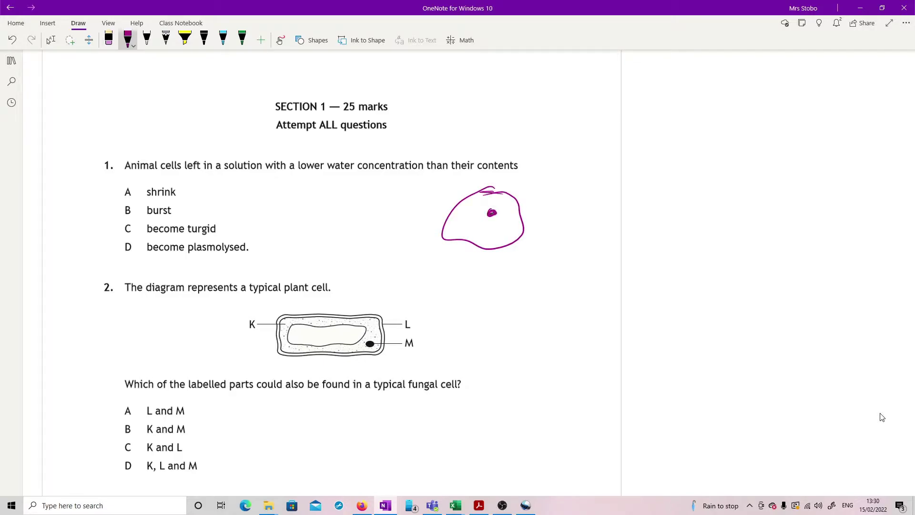
pyautogui.moveTo(548, 193)
pyautogui.mouseDown()
pyautogui.moveTo(558, 207)
pyautogui.moveTo(575, 193)
pyautogui.moveTo(590, 203)
pyautogui.mouseUp()
pyautogui.moveTo(486, 226)
pyautogui.mouseDown()
pyautogui.moveTo(484, 237)
pyautogui.moveTo(498, 239)
pyautogui.moveTo(507, 225)
pyautogui.moveTo(511, 237)
pyautogui.moveTo(554, 208)
pyautogui.moveTo(544, 227)
pyautogui.mouseUp()
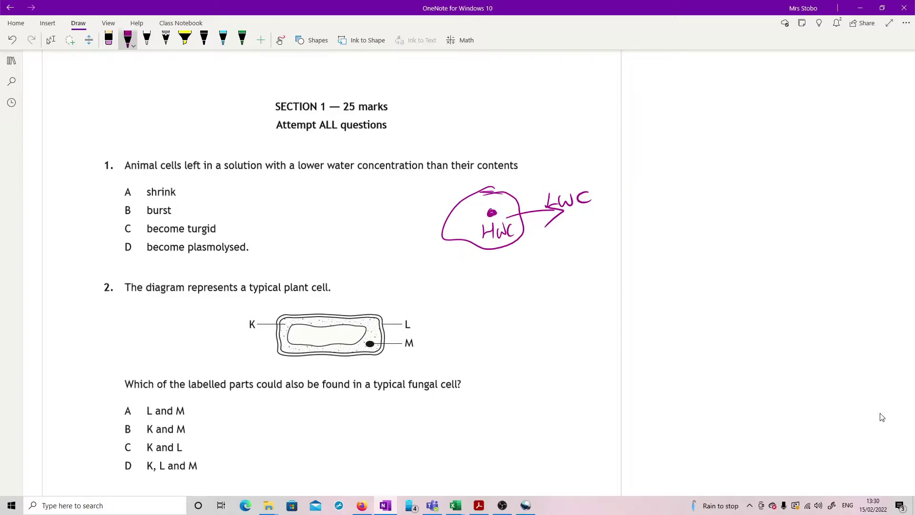
# - Circle answer A and cross out options B, C and D
pyautogui.moveTo(130, 180); pyautogui.dragTo(121, 183)
pyautogui.moveTo(118, 233)
pyautogui.mouseDown()
pyautogui.moveTo(140, 220)
pyautogui.moveTo(141, 234)
pyautogui.moveTo(117, 255)
pyautogui.moveTo(141, 254)
pyautogui.mouseUp()
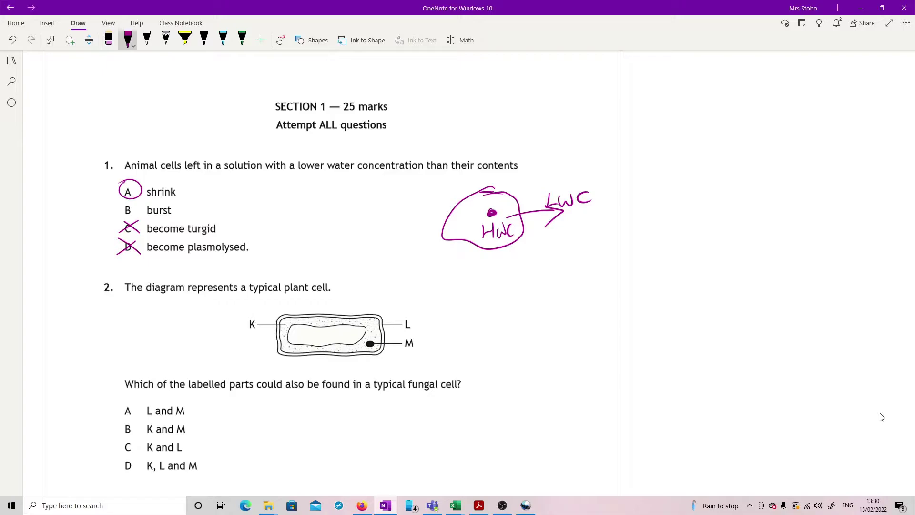
pyautogui.moveTo(118, 215)
pyautogui.mouseDown()
pyautogui.moveTo(138, 200)
pyautogui.moveTo(144, 217)
pyautogui.mouseUp()
pyautogui.click(50, 40)
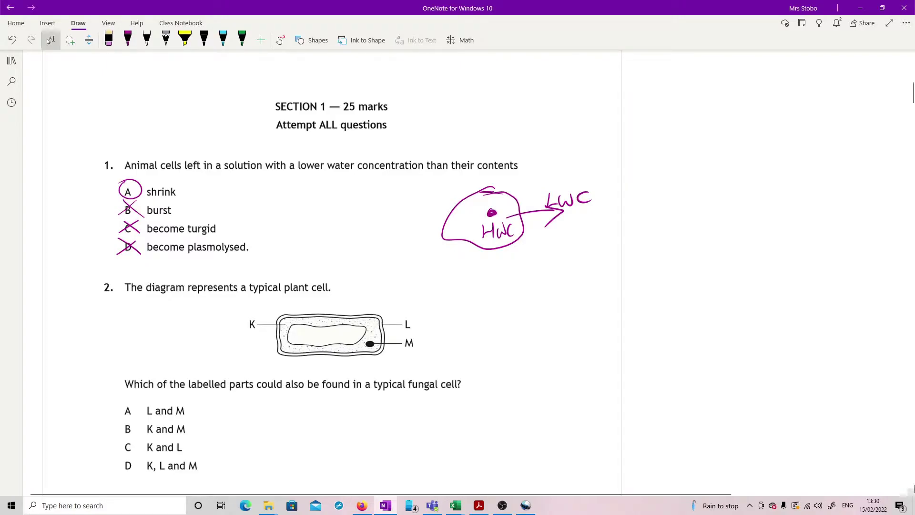
# - Sketch a cell with a nucleus and small organelles beside question 2 in purple ink
pyautogui.scroll(-3, 644, 360)
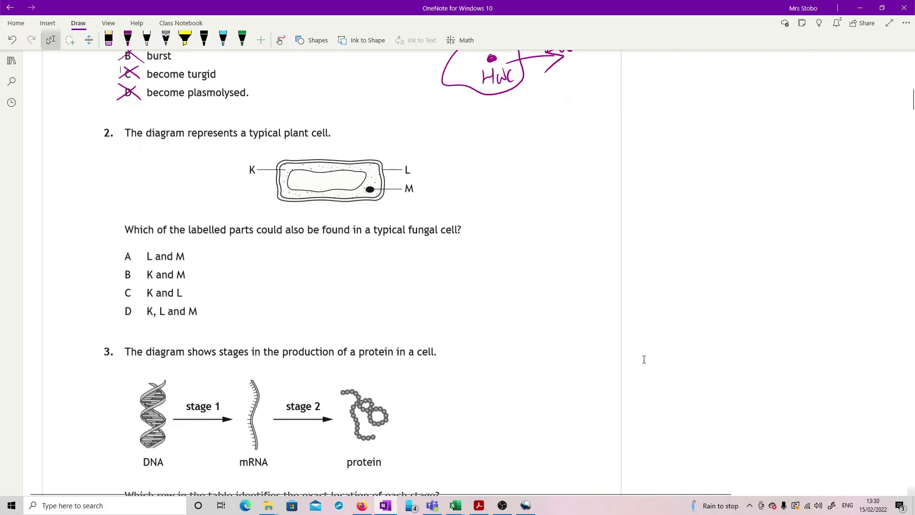
pyautogui.click(128, 41)
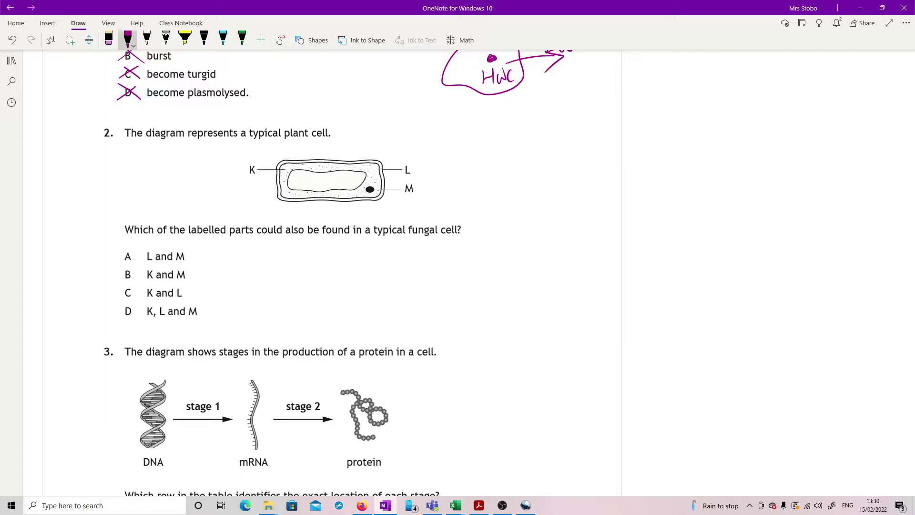
pyautogui.moveTo(569, 183)
pyautogui.mouseDown()
pyautogui.moveTo(528, 206)
pyautogui.moveTo(576, 270)
pyautogui.moveTo(572, 189)
pyautogui.moveTo(561, 185)
pyautogui.moveTo(526, 212)
pyautogui.moveTo(498, 264)
pyautogui.moveTo(516, 277)
pyautogui.mouseUp()
pyautogui.moveTo(564, 238); pyautogui.dragTo(557, 244)
pyautogui.moveTo(567, 184)
pyautogui.mouseDown()
pyautogui.moveTo(591, 197)
pyautogui.moveTo(592, 248)
pyautogui.moveTo(536, 283)
pyautogui.moveTo(537, 243)
pyautogui.mouseUp()
pyautogui.moveTo(573, 208); pyautogui.dragTo(571, 221)
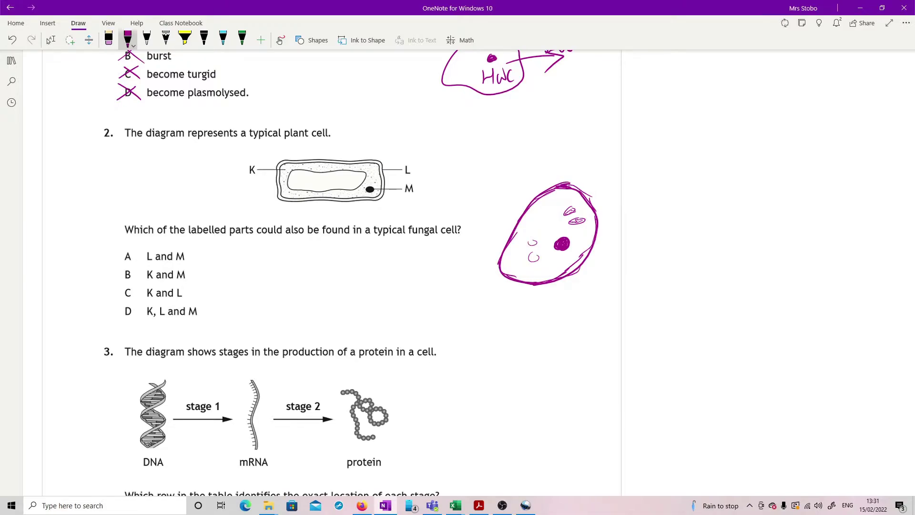
# - Circle labels K, L and M on the plant cell diagram and circle answer D
pyautogui.moveTo(253, 161); pyautogui.dragTo(257, 163)
pyautogui.moveTo(404, 164); pyautogui.dragTo(403, 184)
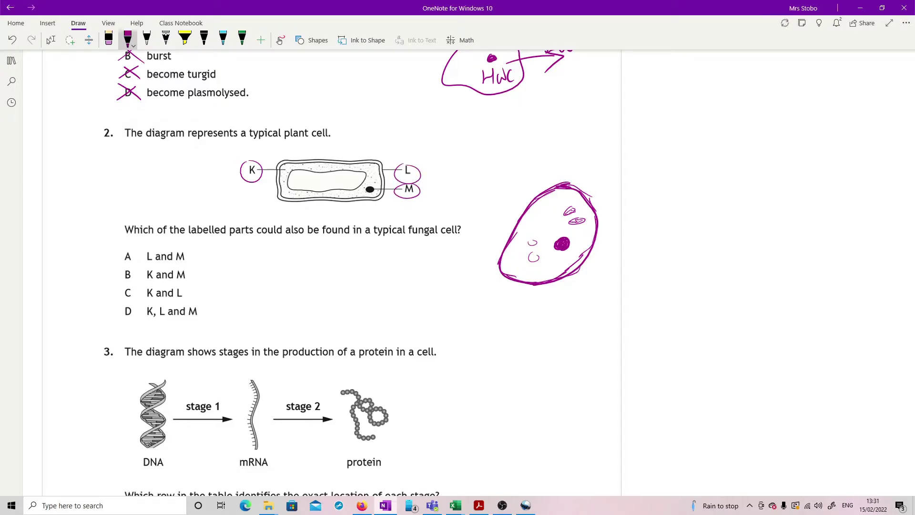
pyautogui.moveTo(130, 319)
pyautogui.mouseDown()
pyautogui.moveTo(116, 313)
pyautogui.moveTo(124, 323)
pyautogui.mouseUp()
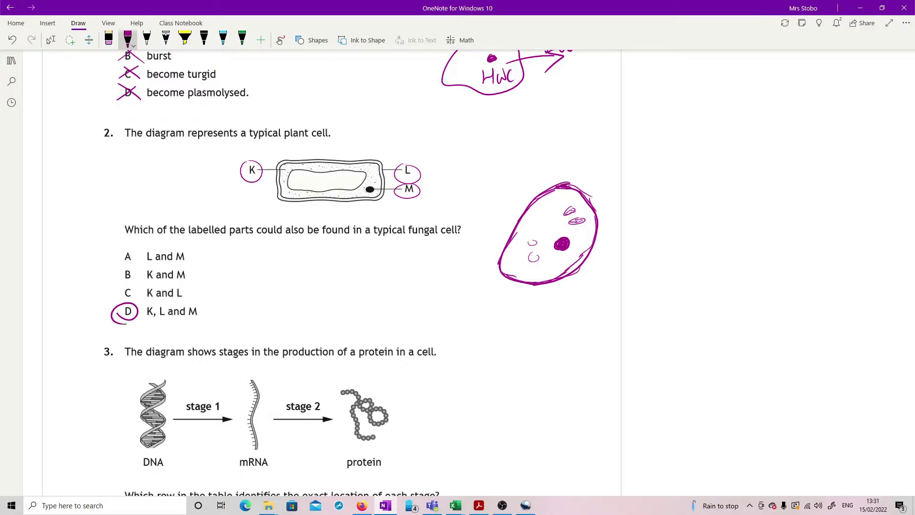
pyautogui.click(51, 40)
# - Draw an arrow up to DNA, tick nucleus in rows A–B and ribosome in B–C, and circle row B
pyautogui.scroll(-4, 568, 337)
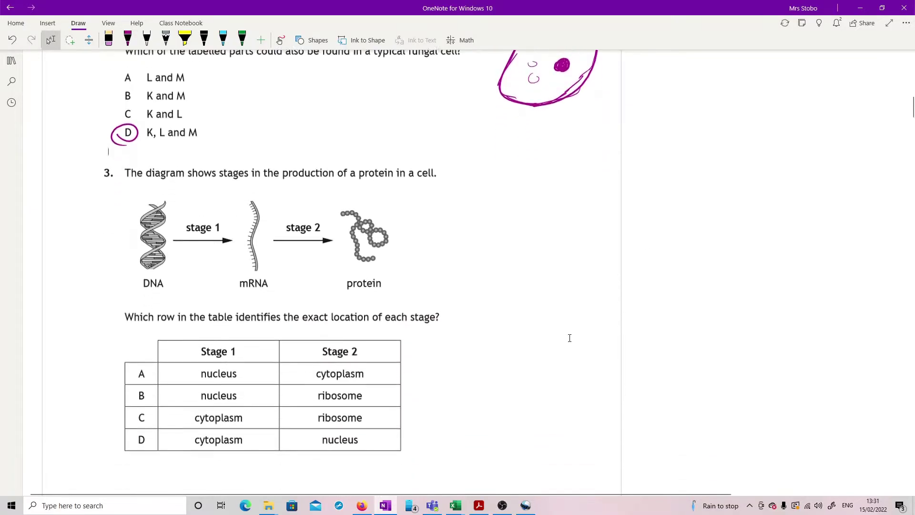
pyautogui.scroll(-1, 570, 338)
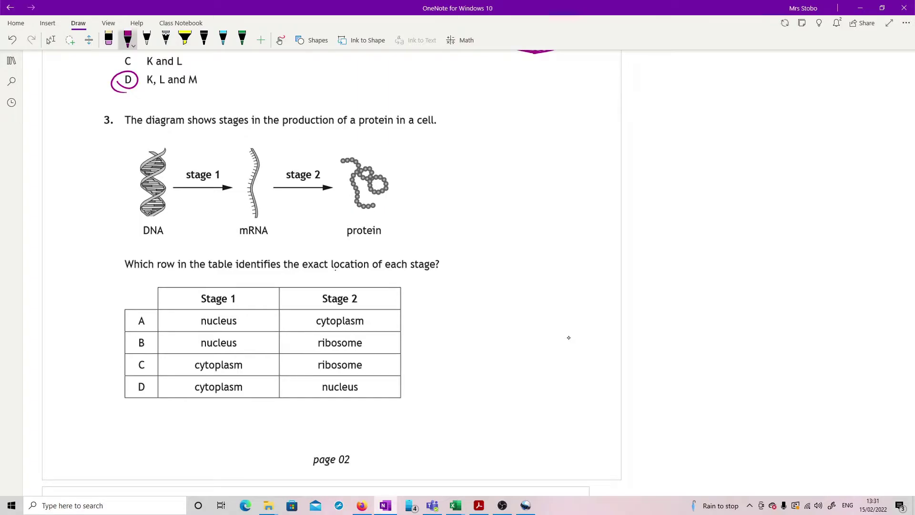
pyautogui.moveTo(151, 254)
pyautogui.mouseDown()
pyautogui.moveTo(150, 239)
pyautogui.moveTo(158, 244)
pyautogui.mouseUp()
pyautogui.moveTo(244, 316)
pyautogui.mouseDown()
pyautogui.moveTo(257, 311)
pyautogui.moveTo(251, 348)
pyautogui.moveTo(263, 332)
pyautogui.mouseUp()
pyautogui.moveTo(371, 344)
pyautogui.mouseDown()
pyautogui.moveTo(376, 351)
pyautogui.moveTo(384, 338)
pyautogui.mouseUp()
pyautogui.moveTo(374, 369)
pyautogui.mouseDown()
pyautogui.moveTo(377, 377)
pyautogui.moveTo(392, 360)
pyautogui.mouseUp()
pyautogui.moveTo(142, 324)
pyautogui.mouseDown()
pyautogui.moveTo(152, 352)
pyautogui.moveTo(151, 327)
pyautogui.mouseUp()
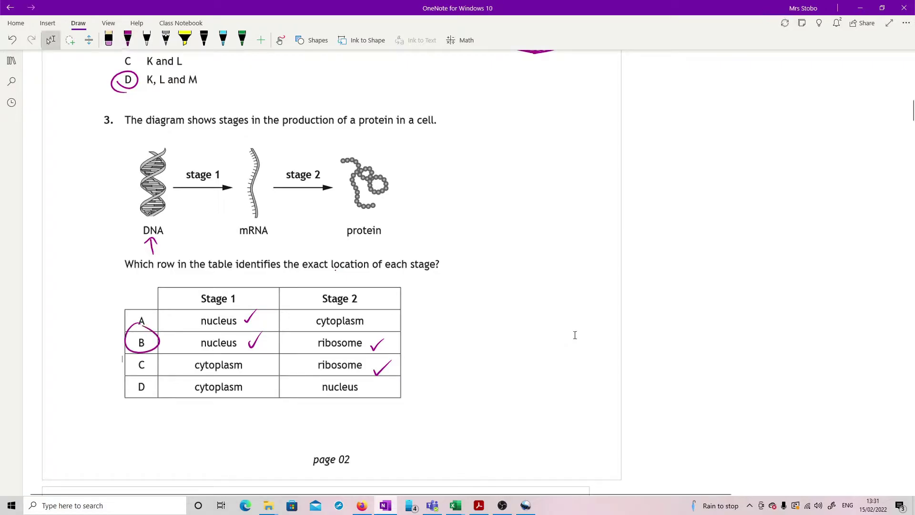
pyautogui.scroll(-8, 574, 334)
# - Handwrite '929 guanine' under cytosine in question 4 and circle answer D
pyautogui.scroll(-2, 580, 332)
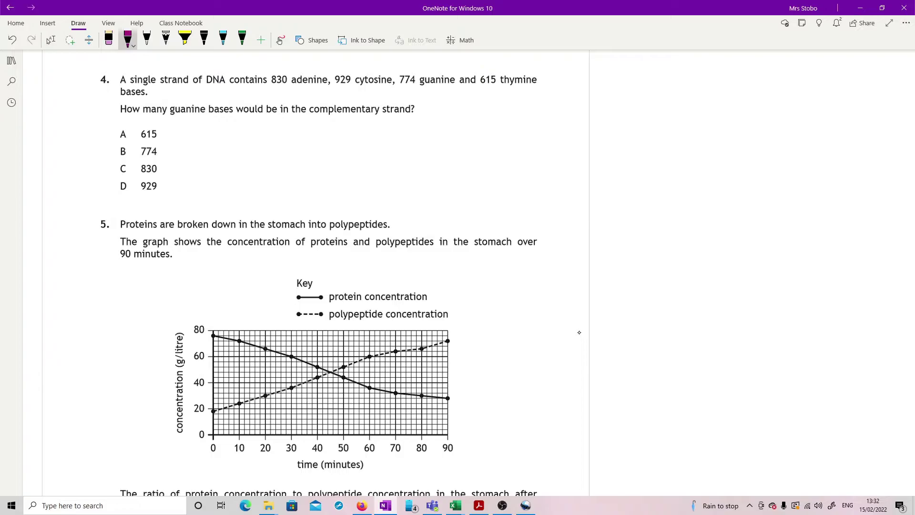
pyautogui.moveTo(369, 84)
pyautogui.mouseDown()
pyautogui.moveTo(361, 107)
pyautogui.moveTo(370, 101)
pyautogui.mouseUp()
pyautogui.moveTo(372, 97); pyautogui.dragTo(391, 101)
pyautogui.moveTo(393, 101); pyautogui.dragTo(402, 98)
pyautogui.moveTo(339, 94)
pyautogui.mouseDown()
pyautogui.moveTo(335, 105)
pyautogui.moveTo(348, 105)
pyautogui.mouseUp()
pyautogui.moveTo(132, 189)
pyautogui.mouseDown()
pyautogui.moveTo(111, 194)
pyautogui.moveTo(130, 200)
pyautogui.mouseUp()
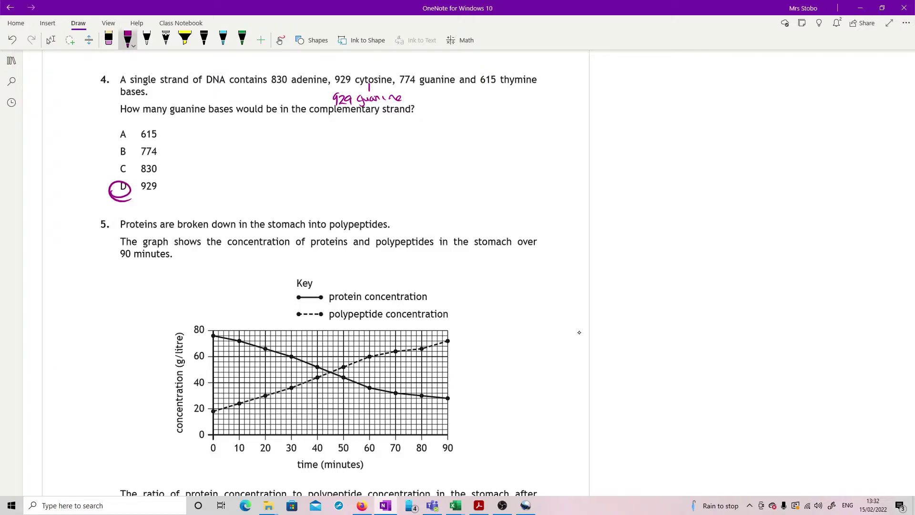
pyautogui.press('Escape')
# - Circle the protein key line, 30 on the time axis and the 30-minute protein point, and write Protein : Polypeptide
pyautogui.scroll(-3, 579, 333)
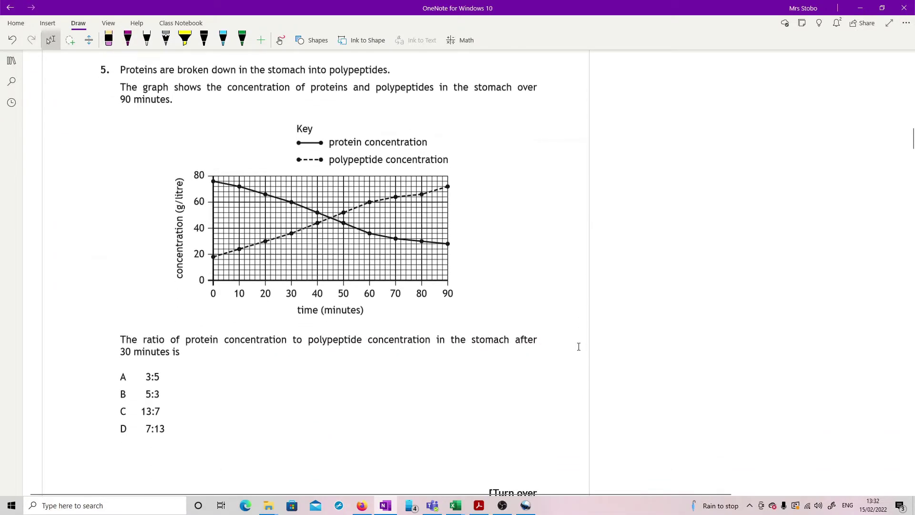
pyautogui.click(128, 40)
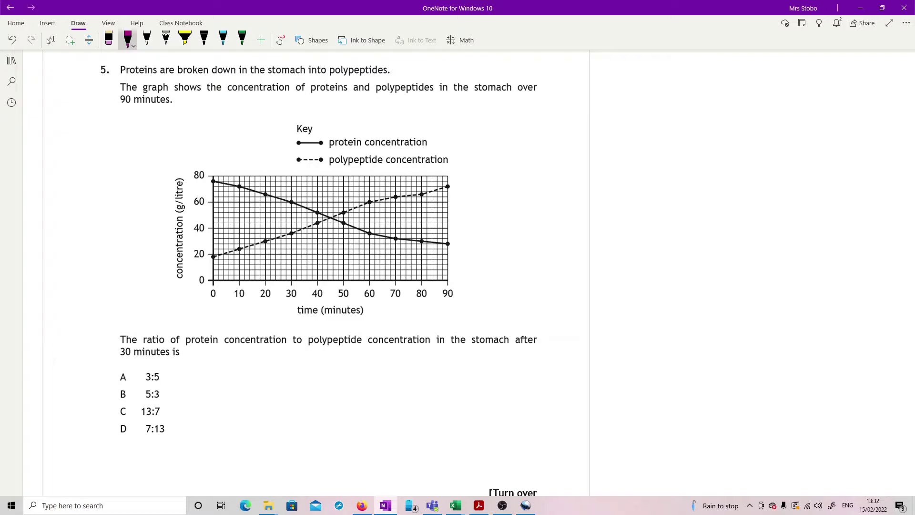
pyautogui.moveTo(289, 143)
pyautogui.mouseDown()
pyautogui.moveTo(319, 149)
pyautogui.moveTo(286, 149)
pyautogui.mouseUp()
pyautogui.moveTo(280, 366)
pyautogui.mouseDown()
pyautogui.moveTo(283, 385)
pyautogui.moveTo(326, 370)
pyautogui.moveTo(390, 385)
pyautogui.moveTo(405, 370)
pyautogui.moveTo(432, 381)
pyautogui.moveTo(488, 367)
pyautogui.mouseUp()
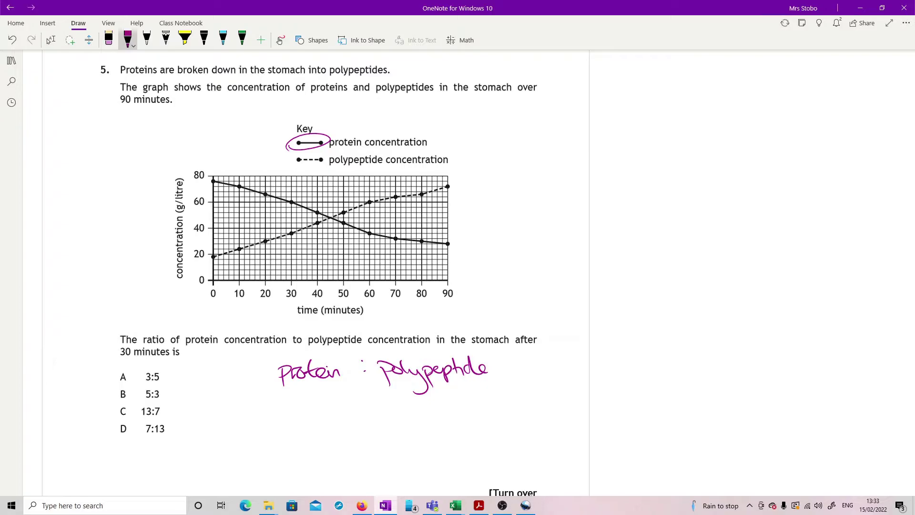
pyautogui.moveTo(298, 284)
pyautogui.mouseDown()
pyautogui.moveTo(298, 303)
pyautogui.moveTo(300, 285)
pyautogui.mouseUp()
pyautogui.moveTo(294, 190)
pyautogui.mouseDown()
pyautogui.moveTo(303, 199)
pyautogui.moveTo(285, 194)
pyautogui.mouseUp()
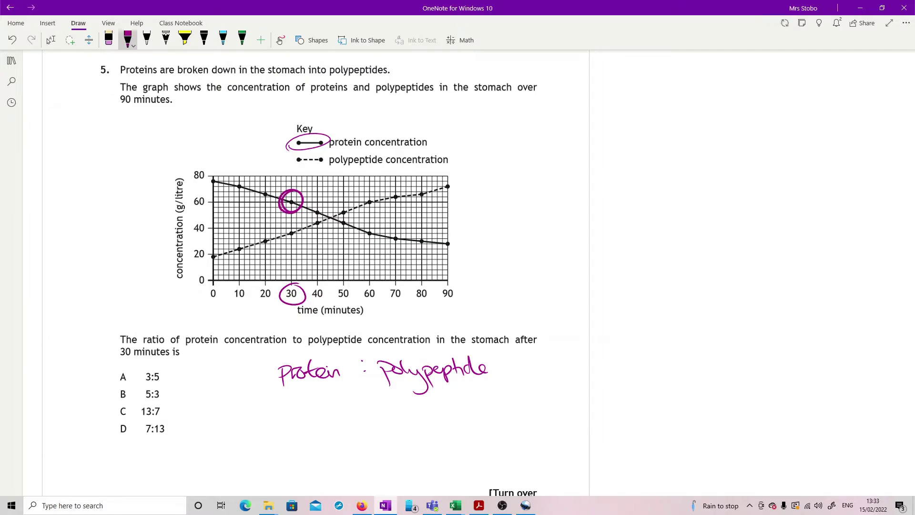
# - Write the ratio 60:36 and circle the 30-minute polypeptide point
pyautogui.moveTo(321, 395); pyautogui.dragTo(316, 410)
pyautogui.moveTo(336, 396)
pyautogui.mouseDown()
pyautogui.moveTo(333, 413)
pyautogui.moveTo(337, 396)
pyautogui.mouseUp()
pyautogui.click(367, 398)
pyautogui.click(368, 415)
pyautogui.moveTo(294, 223)
pyautogui.mouseDown()
pyautogui.moveTo(304, 227)
pyautogui.moveTo(284, 223)
pyautogui.mouseUp()
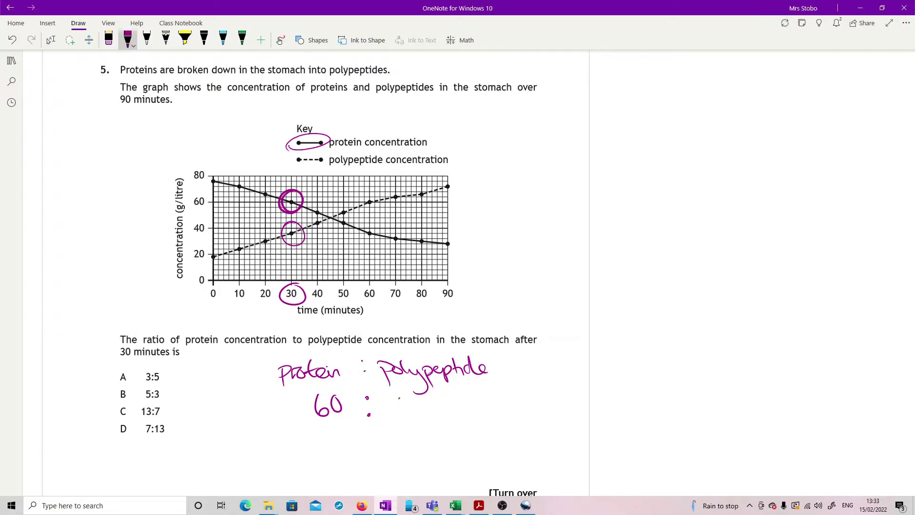
pyautogui.moveTo(399, 397)
pyautogui.mouseDown()
pyautogui.moveTo(398, 411)
pyautogui.moveTo(421, 406)
pyautogui.mouseUp()
# - Circle answer B and simplify the ratio 60:36 through 10:6 to 5:3
pyautogui.moveTo(135, 388); pyautogui.dragTo(111, 395)
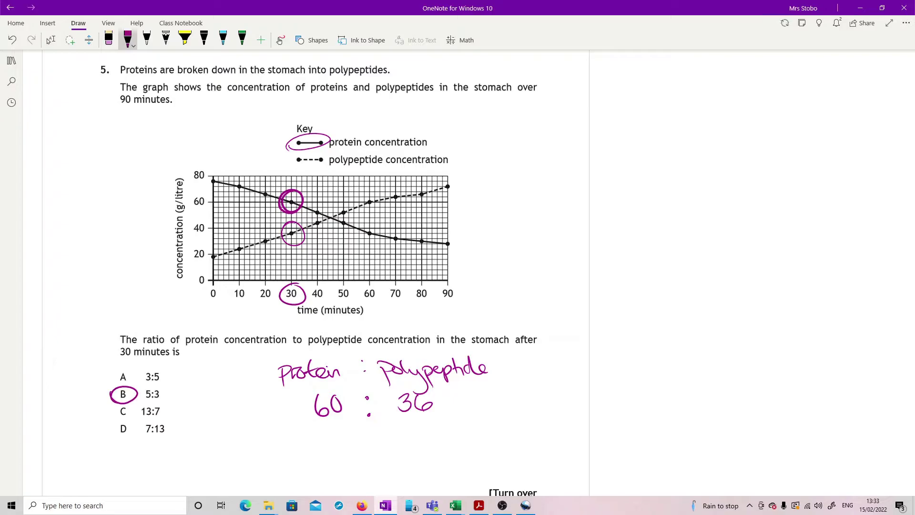
pyautogui.moveTo(353, 394)
pyautogui.mouseDown()
pyautogui.moveTo(304, 422)
pyautogui.moveTo(326, 444)
pyautogui.mouseUp()
pyautogui.moveTo(339, 431); pyautogui.dragTo(338, 432)
pyautogui.moveTo(435, 394)
pyautogui.mouseDown()
pyautogui.moveTo(389, 421)
pyautogui.moveTo(406, 431)
pyautogui.mouseUp()
pyautogui.moveTo(343, 432)
pyautogui.mouseDown()
pyautogui.moveTo(313, 450)
pyautogui.moveTo(336, 471)
pyautogui.mouseUp()
pyautogui.moveTo(411, 423); pyautogui.dragTo(408, 471)
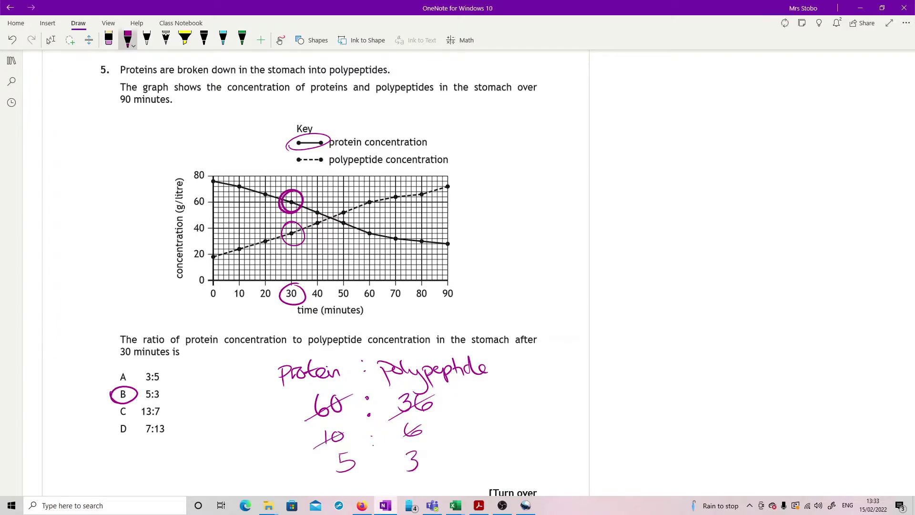
pyautogui.click(50, 40)
# - Mark the worms in flask L with an arrow and draw a wavy line between flasks K and L
pyautogui.scroll(-10, 534, 315)
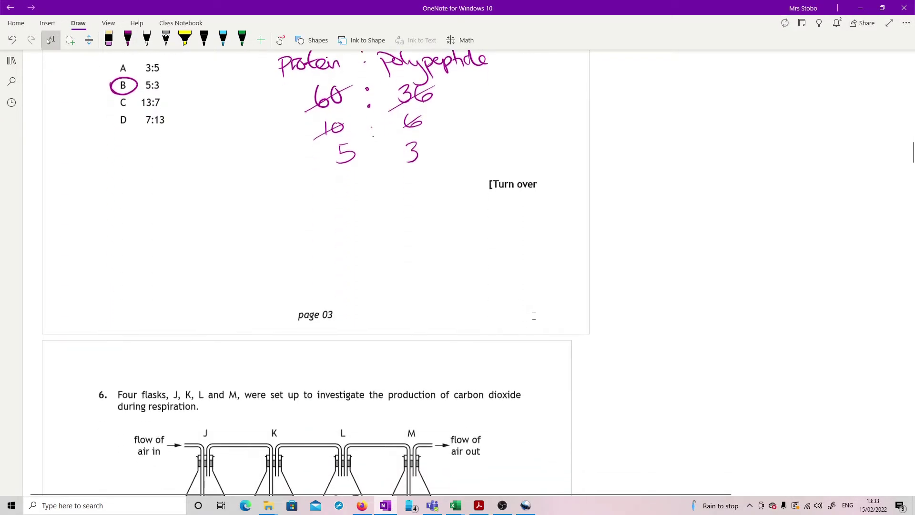
pyautogui.scroll(-3, 534, 315)
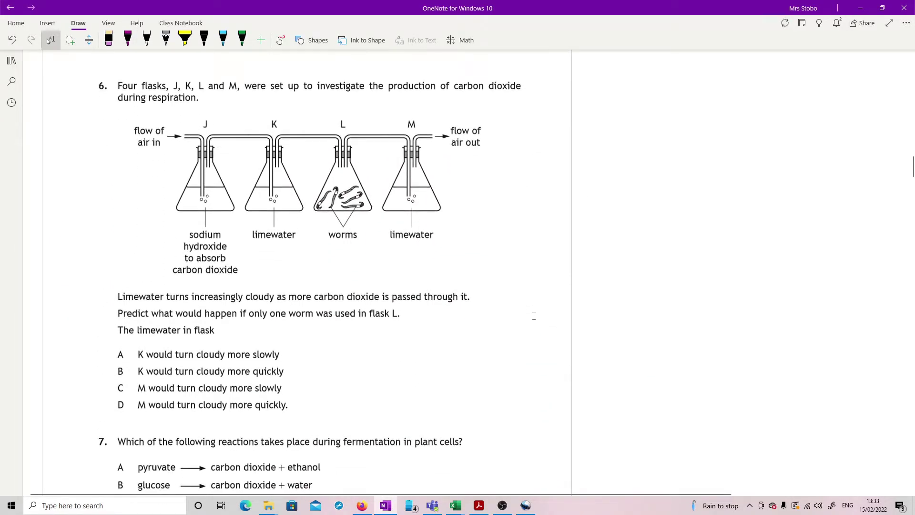
pyautogui.click(128, 40)
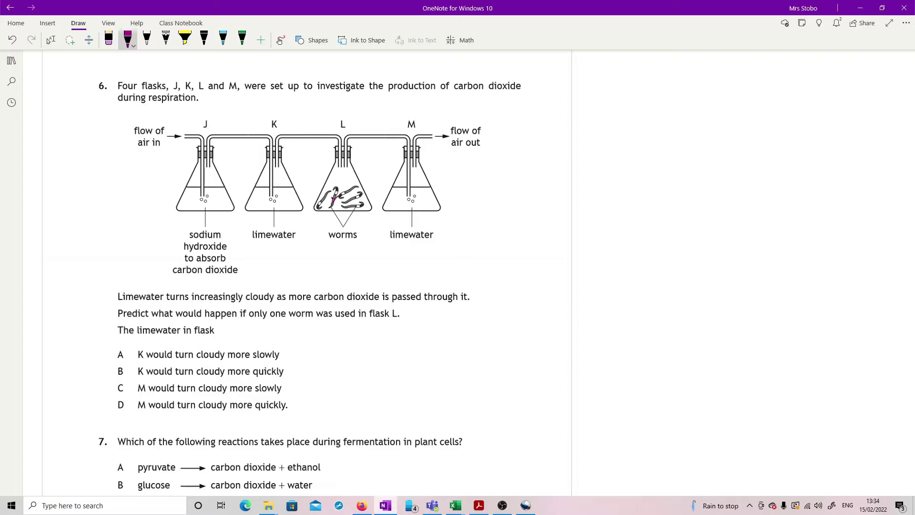
pyautogui.moveTo(342, 187); pyautogui.dragTo(343, 196)
pyautogui.moveTo(349, 195)
pyautogui.mouseDown()
pyautogui.moveTo(357, 203)
pyautogui.moveTo(323, 249)
pyautogui.mouseUp()
pyautogui.moveTo(315, 219); pyautogui.dragTo(326, 219)
pyautogui.moveTo(310, 104); pyautogui.dragTo(309, 244)
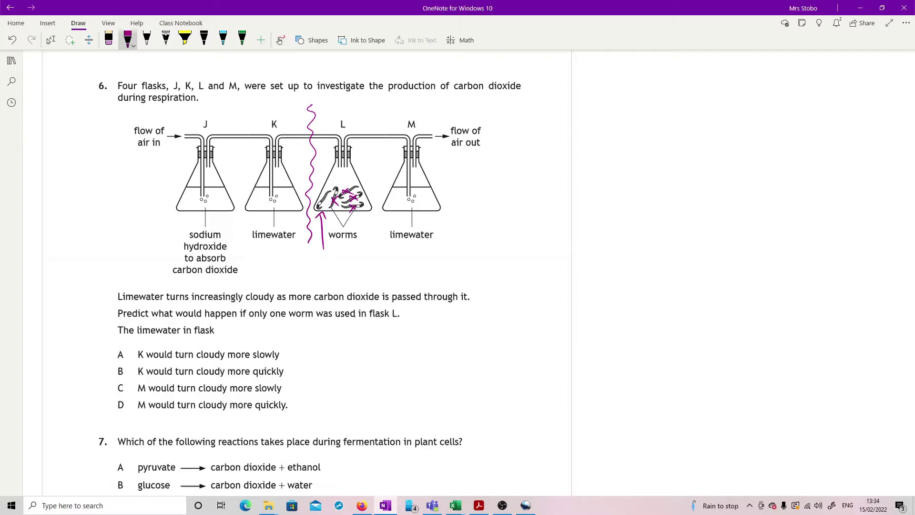
# - Cross out options A and B, point an arrow at flask M, and circle C for question 6
pyautogui.moveTo(105, 362)
pyautogui.mouseDown()
pyautogui.moveTo(131, 350)
pyautogui.moveTo(136, 363)
pyautogui.mouseUp()
pyautogui.moveTo(444, 105); pyautogui.dragTo(418, 123)
pyautogui.moveTo(424, 111)
pyautogui.mouseDown()
pyautogui.moveTo(417, 124)
pyautogui.moveTo(436, 125)
pyautogui.mouseUp()
pyautogui.moveTo(107, 389); pyautogui.dragTo(106, 392)
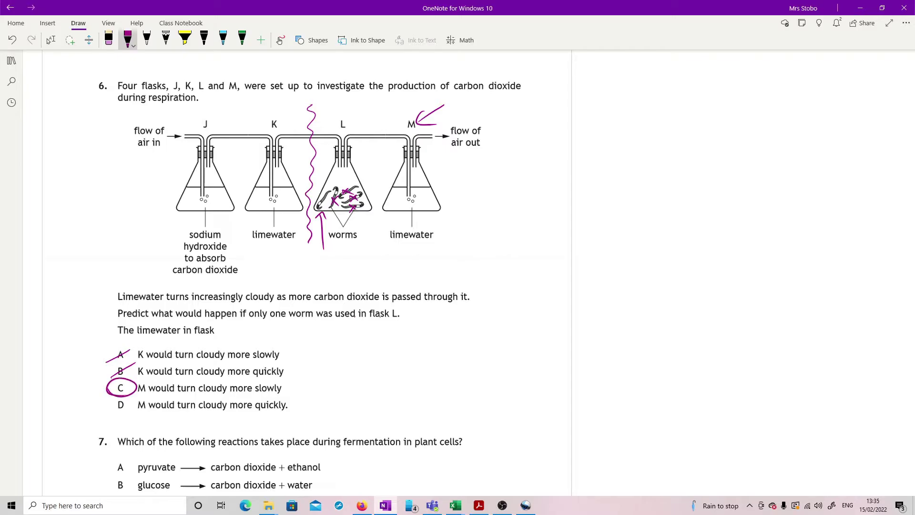
pyautogui.scroll(-6, 305, 271)
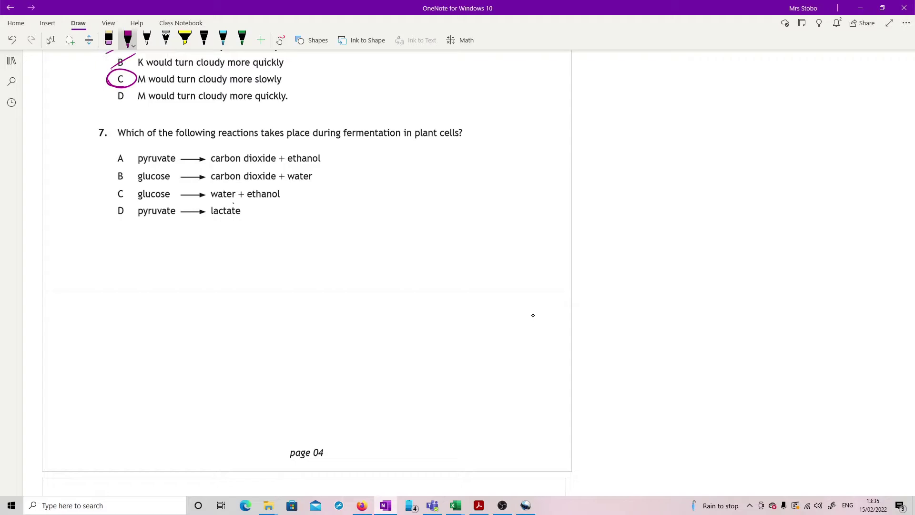
# - Cross out lactate and option D, then circle A as question 7's answer
pyautogui.moveTo(234, 203); pyautogui.dragTo(220, 219)
pyautogui.moveTo(221, 206); pyautogui.dragTo(235, 221)
pyautogui.moveTo(130, 204)
pyautogui.mouseDown()
pyautogui.moveTo(108, 220)
pyautogui.moveTo(133, 219)
pyautogui.mouseUp()
pyautogui.moveTo(111, 150)
pyautogui.mouseDown()
pyautogui.moveTo(123, 155)
pyautogui.moveTo(110, 155)
pyautogui.mouseUp()
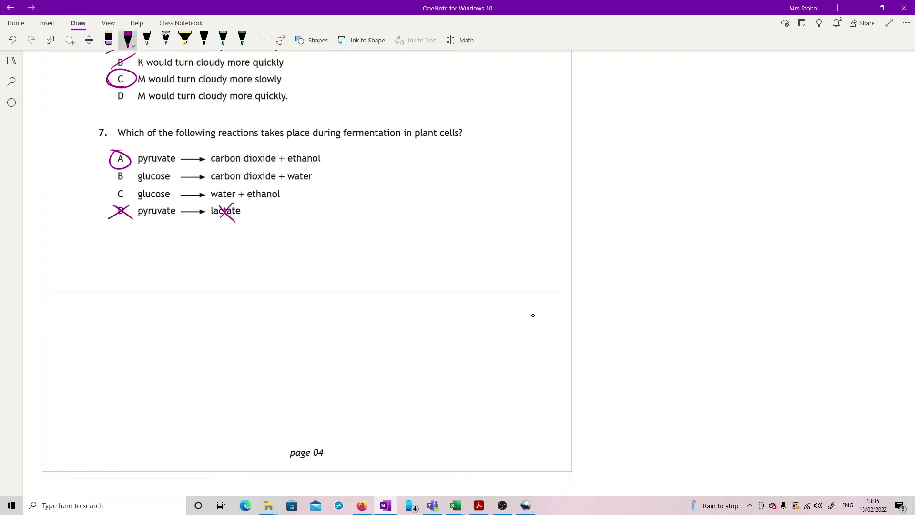
pyautogui.scroll(-10, 533, 315)
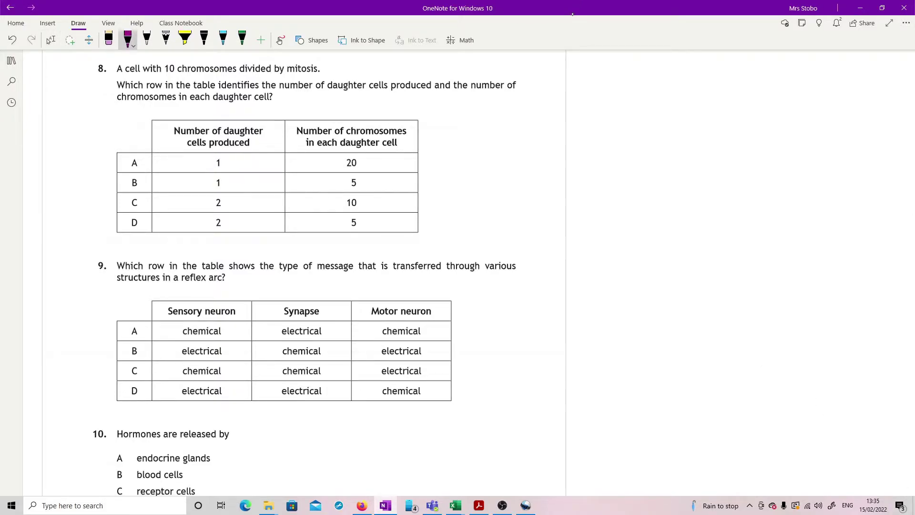
# - Sketch a parent cell of 10 chromosomes dividing into two daughter cells of 10 in the right margin
pyautogui.moveTo(683, 74); pyautogui.dragTo(694, 87)
pyautogui.moveTo(654, 110)
pyautogui.mouseDown()
pyautogui.moveTo(632, 148)
pyautogui.moveTo(649, 152)
pyautogui.mouseUp()
pyautogui.moveTo(681, 120)
pyautogui.mouseDown()
pyautogui.moveTo(715, 149)
pyautogui.moveTo(708, 156)
pyautogui.mouseUp()
pyautogui.moveTo(635, 164)
pyautogui.mouseDown()
pyautogui.moveTo(660, 177)
pyautogui.moveTo(740, 177)
pyautogui.moveTo(718, 158)
pyautogui.mouseUp()
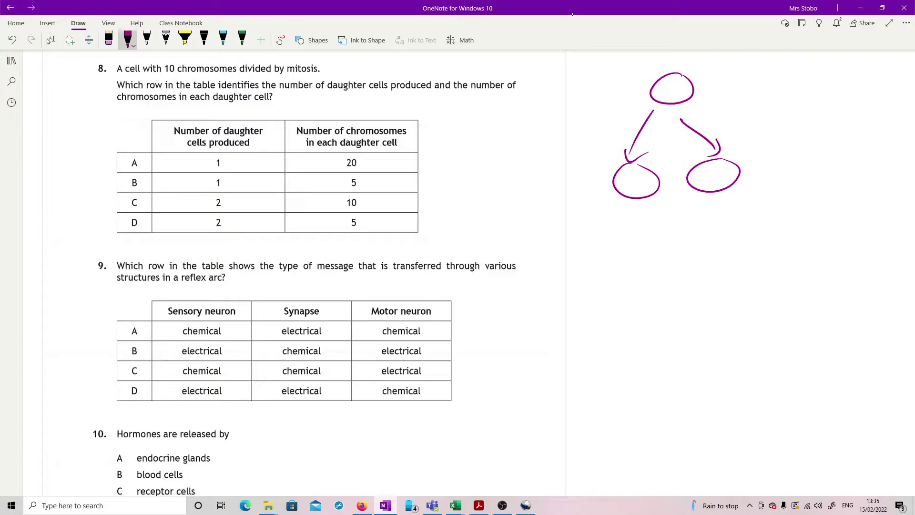
pyautogui.moveTo(668, 84)
pyautogui.mouseDown()
pyautogui.moveTo(667, 94)
pyautogui.moveTo(674, 88)
pyautogui.mouseUp()
pyautogui.moveTo(632, 178); pyautogui.dragTo(631, 188)
pyautogui.moveTo(638, 178)
pyautogui.mouseDown()
pyautogui.moveTo(636, 186)
pyautogui.moveTo(639, 179)
pyautogui.mouseUp()
pyautogui.moveTo(706, 170); pyautogui.dragTo(705, 179)
pyautogui.moveTo(714, 168)
pyautogui.mouseDown()
pyautogui.moveTo(710, 176)
pyautogui.moveTo(714, 169)
pyautogui.mouseUp()
# - Circle 2 and 10 in row C and circle row C as question 8's answer
pyautogui.moveTo(221, 194)
pyautogui.mouseDown()
pyautogui.moveTo(216, 217)
pyautogui.moveTo(225, 193)
pyautogui.mouseUp()
pyautogui.moveTo(337, 190); pyautogui.dragTo(366, 194)
pyautogui.moveTo(143, 192); pyautogui.dragTo(151, 197)
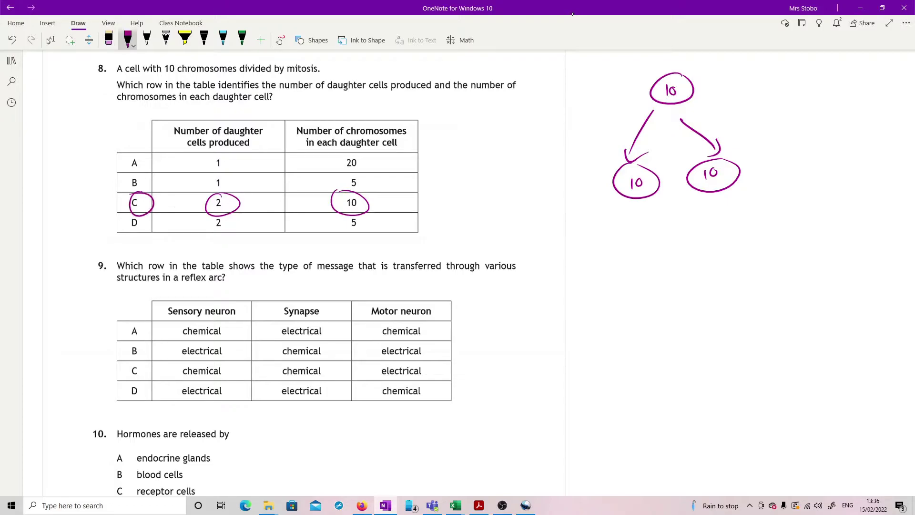
pyautogui.click(51, 40)
pyautogui.scroll(-3, 438, 190)
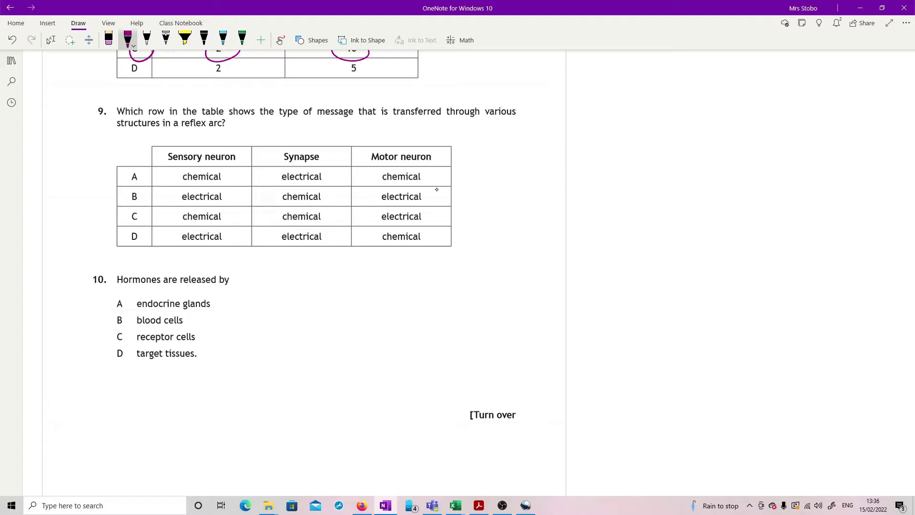
# - Circle 'neuron' in both headers and tick electrical for sensory (rows B, D) and motor (rows B, C)
pyautogui.moveTo(217, 149); pyautogui.dragTo(233, 152)
pyautogui.moveTo(400, 149)
pyautogui.mouseDown()
pyautogui.moveTo(431, 149)
pyautogui.moveTo(406, 147)
pyautogui.mouseUp()
pyautogui.moveTo(232, 202); pyautogui.dragTo(240, 192)
pyautogui.moveTo(231, 237); pyautogui.dragTo(244, 231)
pyautogui.moveTo(432, 201)
pyautogui.mouseDown()
pyautogui.moveTo(442, 191)
pyautogui.moveTo(444, 210)
pyautogui.mouseUp()
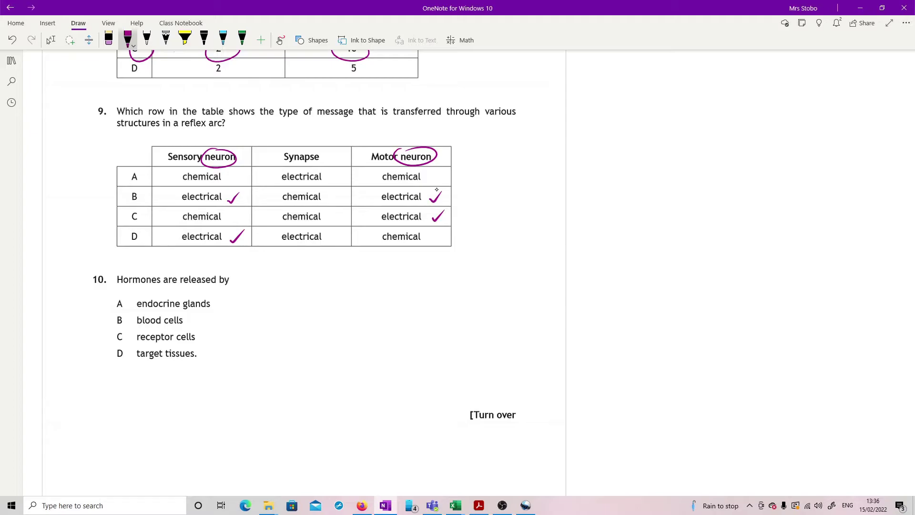
# - Circle row B, underline Synapse and tick its chemical cells, then circle A for question 10
pyautogui.moveTo(125, 209); pyautogui.dragTo(119, 204)
pyautogui.moveTo(279, 165); pyautogui.dragTo(336, 164)
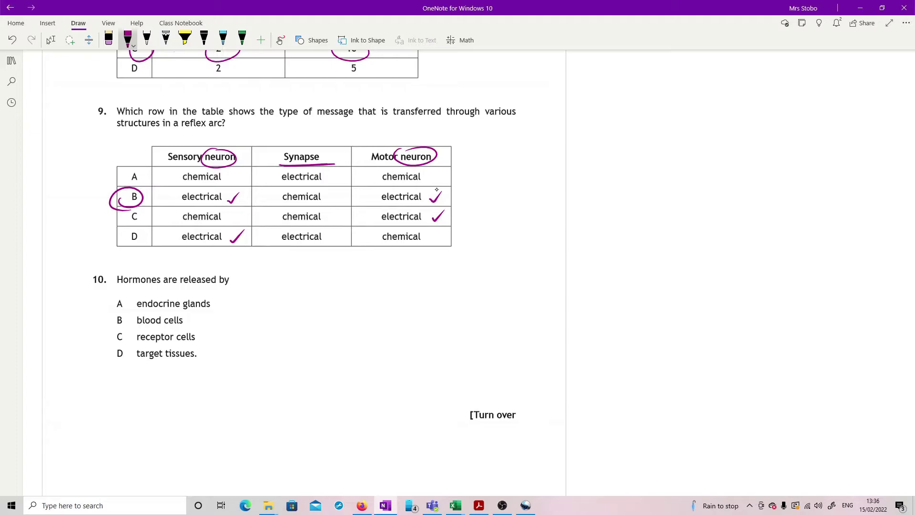
pyautogui.moveTo(329, 199)
pyautogui.mouseDown()
pyautogui.moveTo(339, 190)
pyautogui.moveTo(340, 211)
pyautogui.mouseUp()
pyautogui.moveTo(111, 307)
pyautogui.mouseDown()
pyautogui.moveTo(123, 314)
pyautogui.moveTo(114, 312)
pyautogui.mouseUp()
# - Circle the end-of-November point on the testis-volume graph and cross out option A
pyautogui.scroll(-10, 437, 190)
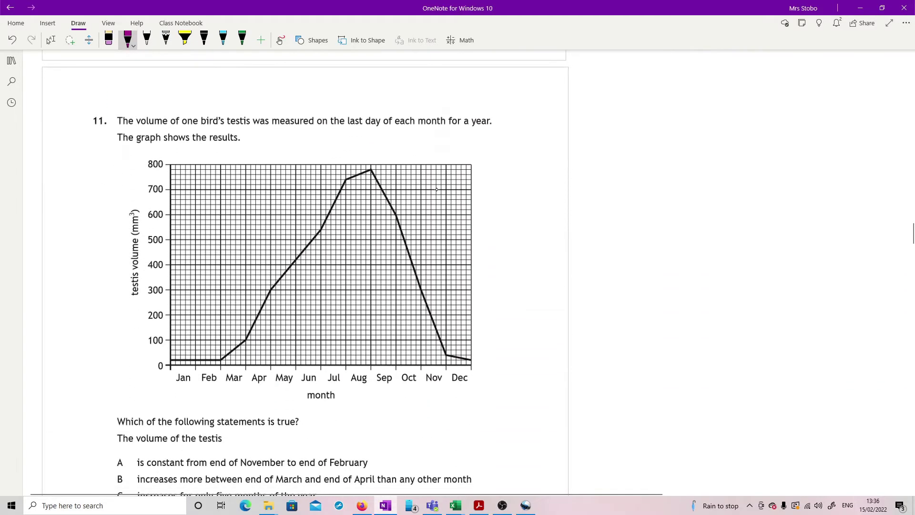
pyautogui.scroll(-3, 437, 189)
pyautogui.scroll(3, 437, 190)
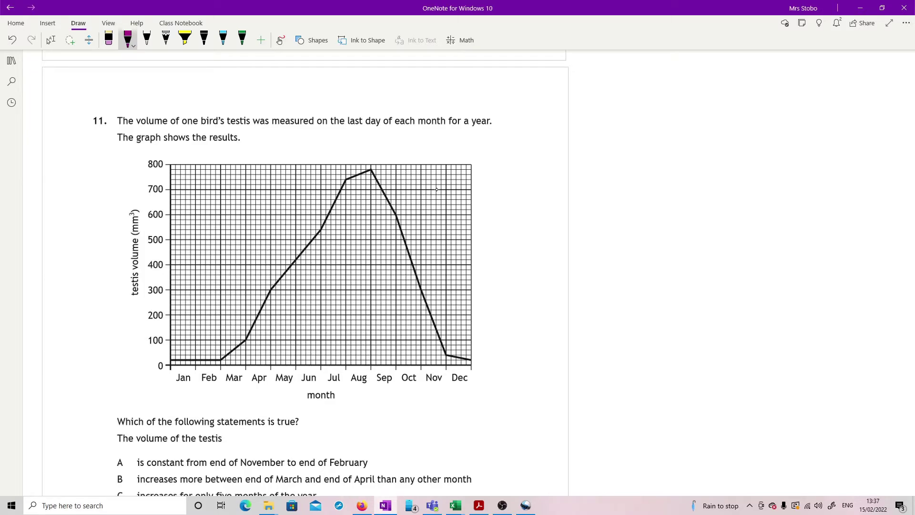
pyautogui.scroll(-3, 436, 190)
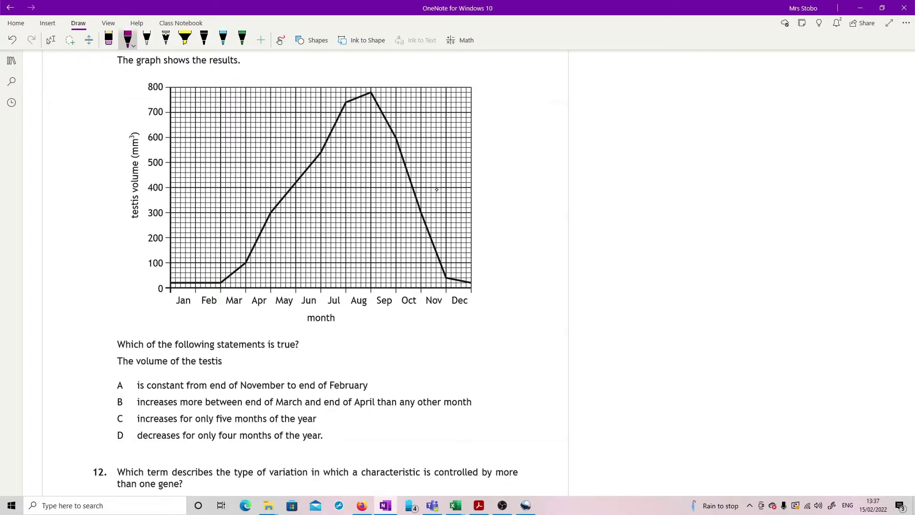
pyautogui.moveTo(449, 274); pyautogui.dragTo(476, 285)
pyautogui.moveTo(101, 396)
pyautogui.mouseDown()
pyautogui.moveTo(131, 379)
pyautogui.moveTo(130, 394)
pyautogui.mouseUp()
# - Circle the March (100), April (300), June (~550) and July (~750) points and cross out B
pyautogui.moveTo(249, 260); pyautogui.dragTo(244, 259)
pyautogui.moveTo(274, 210); pyautogui.dragTo(269, 210)
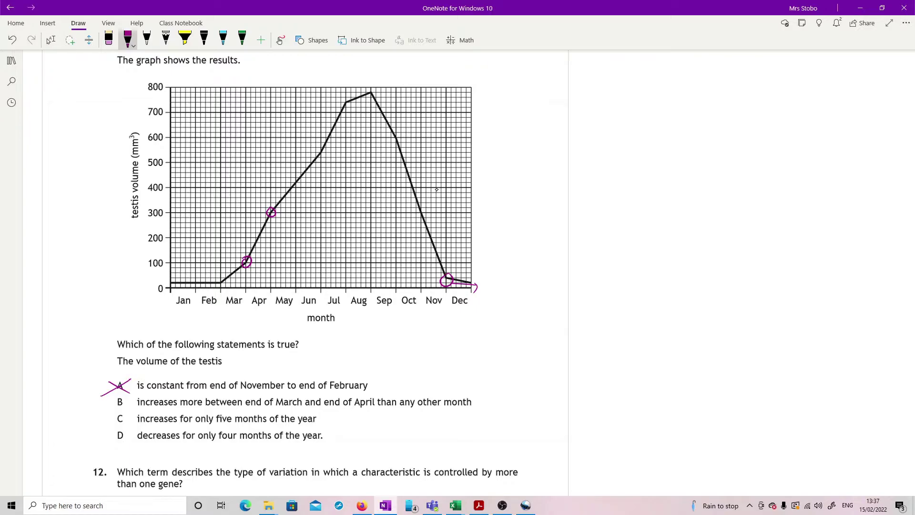
pyautogui.moveTo(321, 147)
pyautogui.mouseDown()
pyautogui.moveTo(319, 160)
pyautogui.moveTo(325, 143)
pyautogui.mouseUp()
pyautogui.moveTo(346, 98)
pyautogui.mouseDown()
pyautogui.moveTo(343, 105)
pyautogui.moveTo(350, 95)
pyautogui.mouseUp()
pyautogui.moveTo(133, 395)
pyautogui.mouseDown()
pyautogui.moveTo(106, 410)
pyautogui.moveTo(132, 410)
pyautogui.mouseUp()
# - Cross out option C, mark September on the axis, and circle D as question 11's answer
pyautogui.moveTo(132, 410)
pyautogui.mouseDown()
pyautogui.moveTo(108, 426)
pyautogui.moveTo(133, 428)
pyautogui.mouseUp()
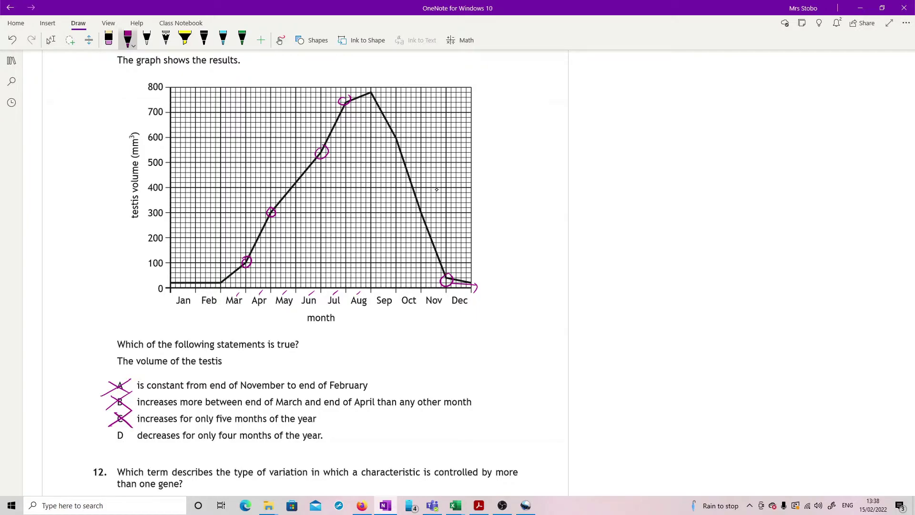
pyautogui.moveTo(390, 288)
pyautogui.mouseDown()
pyautogui.moveTo(459, 297)
pyautogui.moveTo(466, 289)
pyautogui.mouseUp()
pyautogui.moveTo(123, 425)
pyautogui.mouseDown()
pyautogui.moveTo(118, 451)
pyautogui.moveTo(129, 448)
pyautogui.mouseUp()
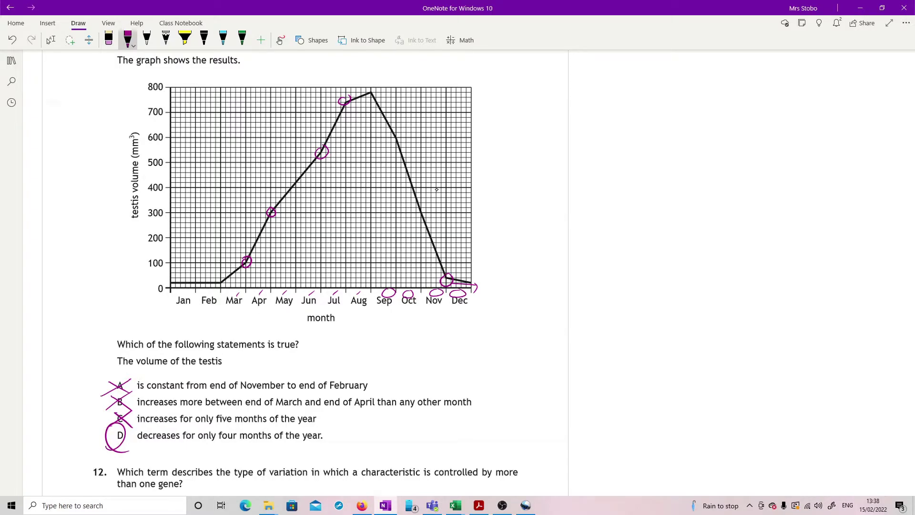
pyautogui.scroll(-6, 437, 189)
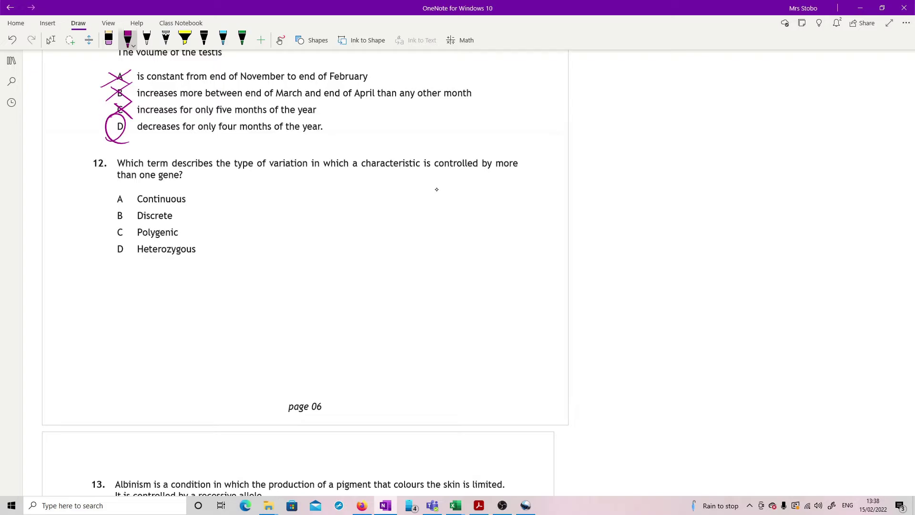
# - Circle C Polygenic for question 12 and add a dash after Continuous
pyautogui.moveTo(108, 242)
pyautogui.mouseDown()
pyautogui.moveTo(133, 235)
pyautogui.moveTo(105, 235)
pyautogui.mouseUp()
pyautogui.moveTo(192, 199); pyautogui.dragTo(205, 199)
pyautogui.scroll(-8, 437, 189)
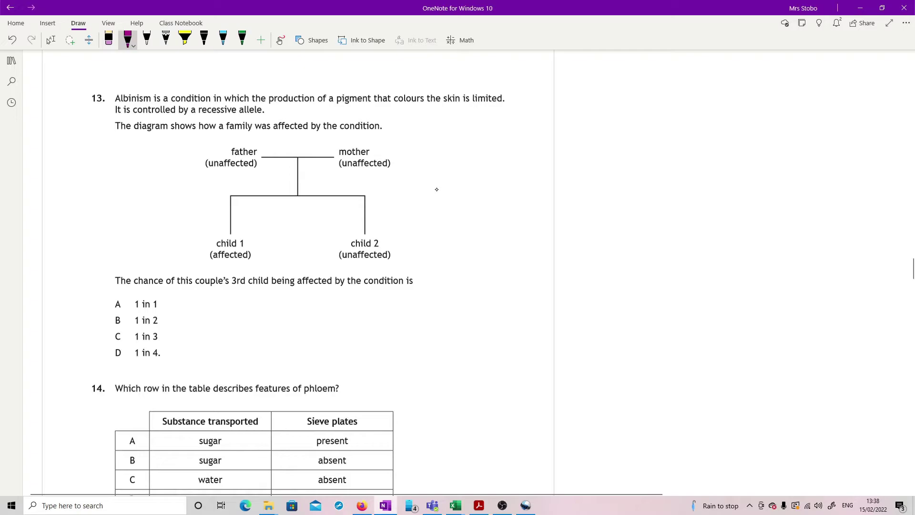
pyautogui.scroll(6, 437, 189)
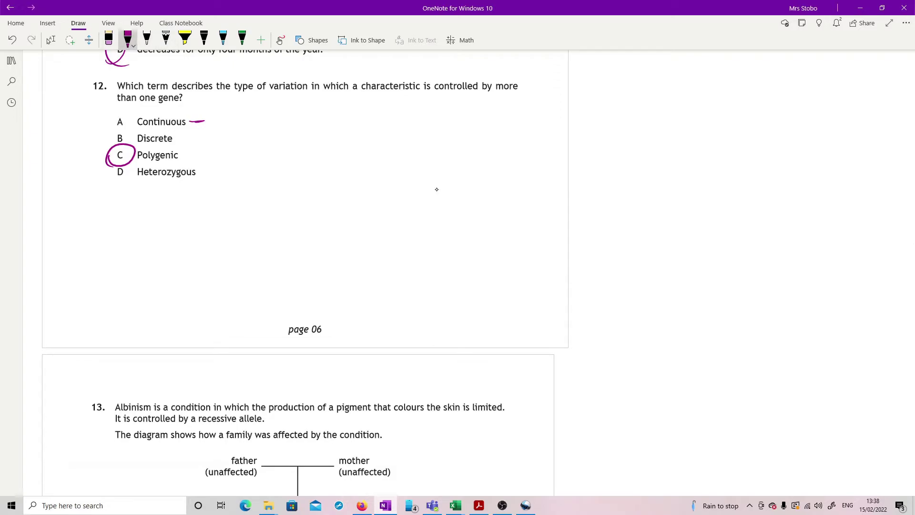
# - Underline the type of variation wording, circle A Continuous and cross out the C circle
pyautogui.moveTo(195, 93); pyautogui.dragTo(295, 93)
pyautogui.moveTo(119, 115)
pyautogui.mouseDown()
pyautogui.moveTo(134, 132)
pyautogui.moveTo(138, 111)
pyautogui.mouseUp()
pyautogui.moveTo(132, 147); pyautogui.dragTo(98, 166)
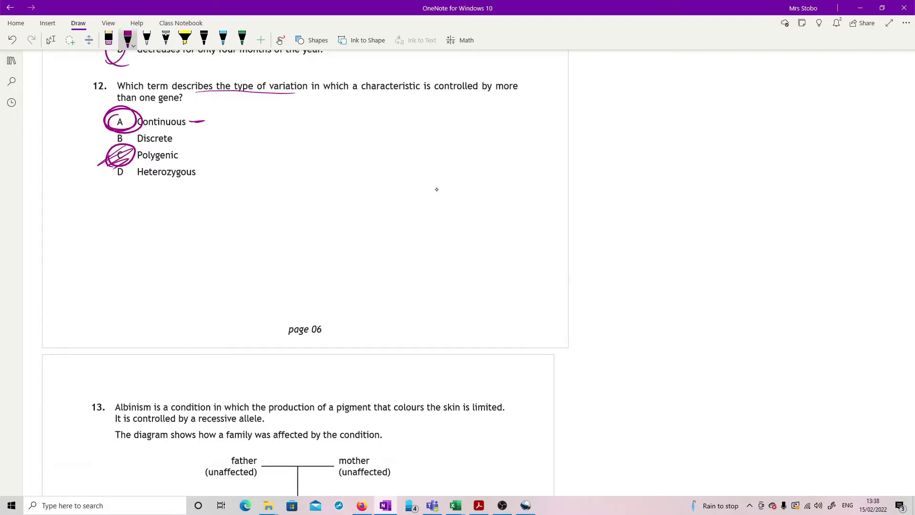
pyautogui.scroll(-6, 436, 189)
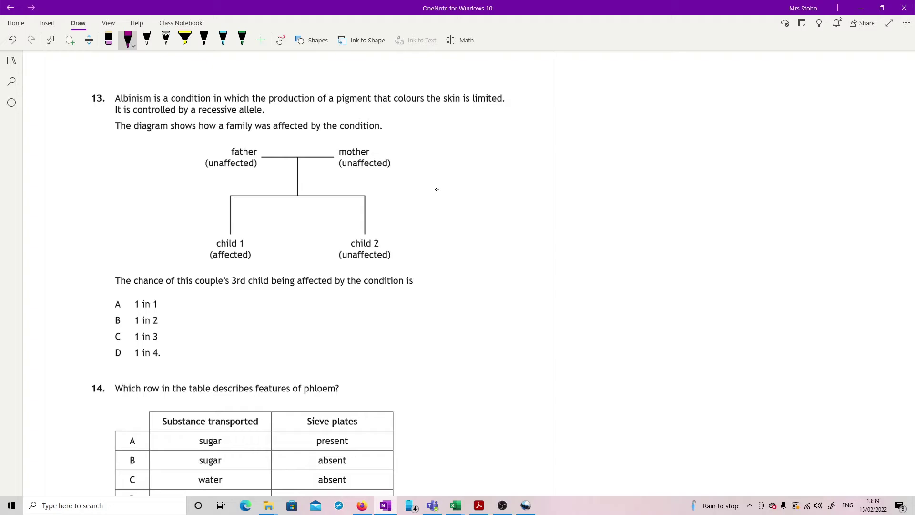
# - Write aa for child 1, Aa for both parents and a question mark under child 2
pyautogui.moveTo(186, 247)
pyautogui.mouseDown()
pyautogui.moveTo(190, 258)
pyautogui.moveTo(204, 258)
pyautogui.mouseUp()
pyautogui.moveTo(251, 172); pyautogui.dragTo(252, 183)
pyautogui.moveTo(367, 173); pyautogui.dragTo(372, 181)
pyautogui.moveTo(226, 185); pyautogui.dragTo(239, 186)
pyautogui.moveTo(227, 180); pyautogui.dragTo(237, 180)
pyautogui.moveTo(341, 184)
pyautogui.mouseDown()
pyautogui.moveTo(349, 171)
pyautogui.moveTo(357, 183)
pyautogui.mouseUp()
pyautogui.moveTo(339, 180); pyautogui.dragTo(355, 177)
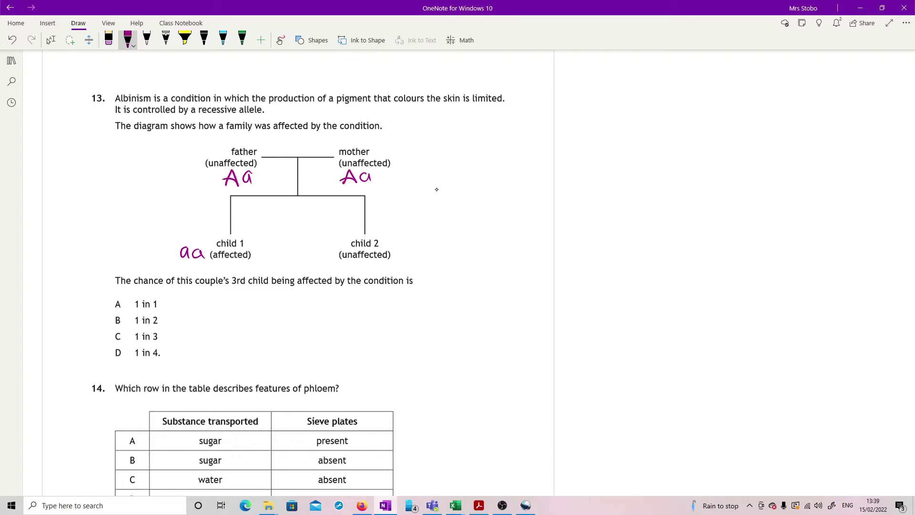
pyautogui.moveTo(368, 263); pyautogui.dragTo(370, 272)
# - Draw a Punnett square beside question 13 with parent alleles A and a as headings
pyautogui.moveTo(663, 156)
pyautogui.mouseDown()
pyautogui.moveTo(674, 131)
pyautogui.moveTo(669, 147)
pyautogui.mouseUp()
pyautogui.moveTo(761, 142)
pyautogui.mouseDown()
pyautogui.moveTo(755, 155)
pyautogui.moveTo(765, 153)
pyautogui.mouseUp()
pyautogui.moveTo(611, 206)
pyautogui.mouseDown()
pyautogui.moveTo(621, 180)
pyautogui.moveTo(632, 206)
pyautogui.mouseUp()
pyautogui.moveTo(614, 196); pyautogui.dragTo(629, 194)
pyautogui.moveTo(626, 240)
pyautogui.mouseDown()
pyautogui.moveTo(620, 251)
pyautogui.moveTo(634, 254)
pyautogui.mouseUp()
pyautogui.moveTo(602, 223); pyautogui.dragTo(797, 198)
pyautogui.moveTo(606, 274); pyautogui.dragTo(778, 258)
pyautogui.moveTo(639, 141); pyautogui.dragTo(666, 264)
pyautogui.moveTo(712, 127); pyautogui.dragTo(734, 247)
pyautogui.moveTo(600, 176); pyautogui.dragTo(715, 167)
pyautogui.moveTo(715, 167); pyautogui.dragTo(802, 163)
# - Fill the Punnett square cells with AA, Aa and Aa
pyautogui.moveTo(665, 197); pyautogui.dragTo(671, 176)
pyautogui.moveTo(671, 176)
pyautogui.mouseDown()
pyautogui.moveTo(682, 197)
pyautogui.moveTo(685, 189)
pyautogui.mouseUp()
pyautogui.moveTo(687, 198); pyautogui.dragTo(697, 176)
pyautogui.moveTo(696, 175); pyautogui.dragTo(705, 197)
pyautogui.moveTo(684, 194); pyautogui.dragTo(755, 177)
pyautogui.moveTo(755, 177); pyautogui.dragTo(760, 197)
pyautogui.moveTo(752, 193); pyautogui.dragTo(780, 195)
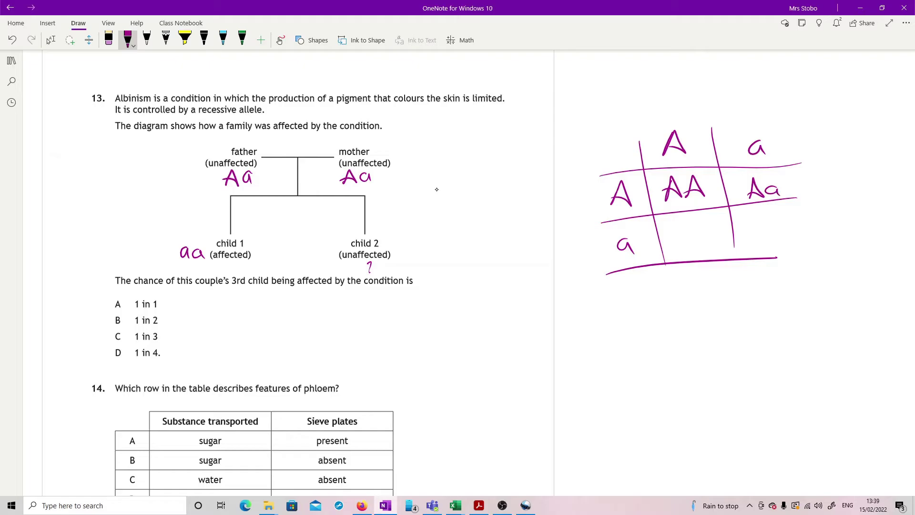
pyautogui.moveTo(679, 253); pyautogui.dragTo(687, 227)
pyautogui.moveTo(687, 228); pyautogui.dragTo(697, 251)
pyautogui.moveTo(681, 244); pyautogui.dragTo(715, 252)
# - Fill aa into the last cell, circle it, and circle answer D, 1 in 4
pyautogui.moveTo(762, 230)
pyautogui.mouseDown()
pyautogui.moveTo(755, 234)
pyautogui.moveTo(766, 245)
pyautogui.mouseUp()
pyautogui.moveTo(780, 230)
pyautogui.mouseDown()
pyautogui.moveTo(770, 232)
pyautogui.moveTo(783, 244)
pyautogui.mouseUp()
pyautogui.moveTo(754, 213)
pyautogui.mouseDown()
pyautogui.moveTo(743, 254)
pyautogui.moveTo(802, 217)
pyautogui.mouseUp()
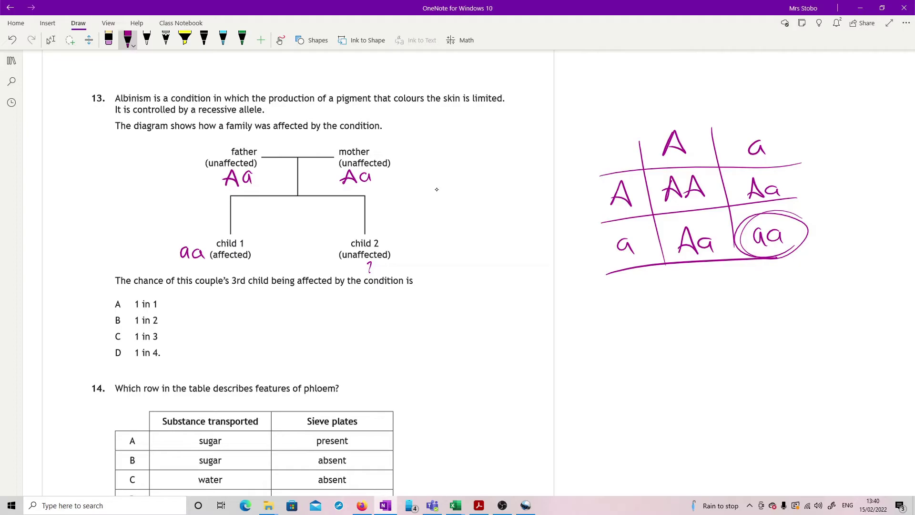
pyautogui.moveTo(125, 347)
pyautogui.mouseDown()
pyautogui.moveTo(105, 363)
pyautogui.moveTo(127, 354)
pyautogui.mouseUp()
pyautogui.scroll(-5, 437, 189)
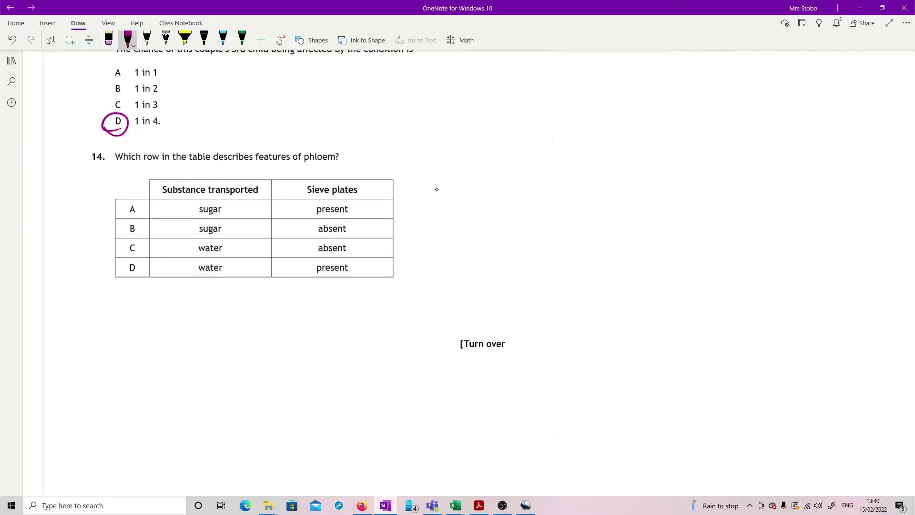
# - Underline phloem, tick sugar in rows A and B and present in rows A and D, then circle row A
pyautogui.moveTo(299, 163); pyautogui.dragTo(319, 161)
pyautogui.moveTo(300, 167); pyautogui.dragTo(316, 166)
pyautogui.moveTo(241, 215); pyautogui.dragTo(251, 208)
pyautogui.moveTo(242, 231); pyautogui.dragTo(255, 221)
pyautogui.moveTo(358, 214); pyautogui.dragTo(372, 207)
pyautogui.moveTo(362, 275); pyautogui.dragTo(374, 264)
pyautogui.moveTo(124, 196)
pyautogui.mouseDown()
pyautogui.moveTo(141, 217)
pyautogui.moveTo(125, 192)
pyautogui.mouseUp()
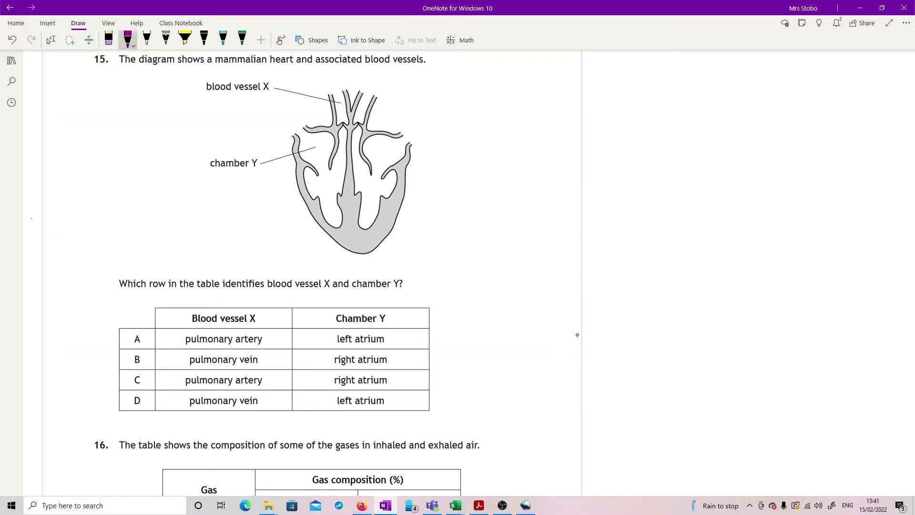
# - Label the heart diagram with RA, RV, LA, LV and pulmonary artery for vessel X
pyautogui.moveTo(310, 159)
pyautogui.mouseDown()
pyautogui.moveTo(328, 159)
pyautogui.moveTo(329, 186)
pyautogui.mouseUp()
pyautogui.moveTo(329, 176)
pyautogui.mouseDown()
pyautogui.moveTo(334, 185)
pyautogui.moveTo(337, 170)
pyautogui.mouseUp()
pyautogui.moveTo(287, 82)
pyautogui.mouseDown()
pyautogui.moveTo(289, 98)
pyautogui.moveTo(319, 77)
pyautogui.moveTo(336, 78)
pyautogui.moveTo(339, 93)
pyautogui.moveTo(362, 72)
pyautogui.moveTo(379, 85)
pyautogui.mouseUp()
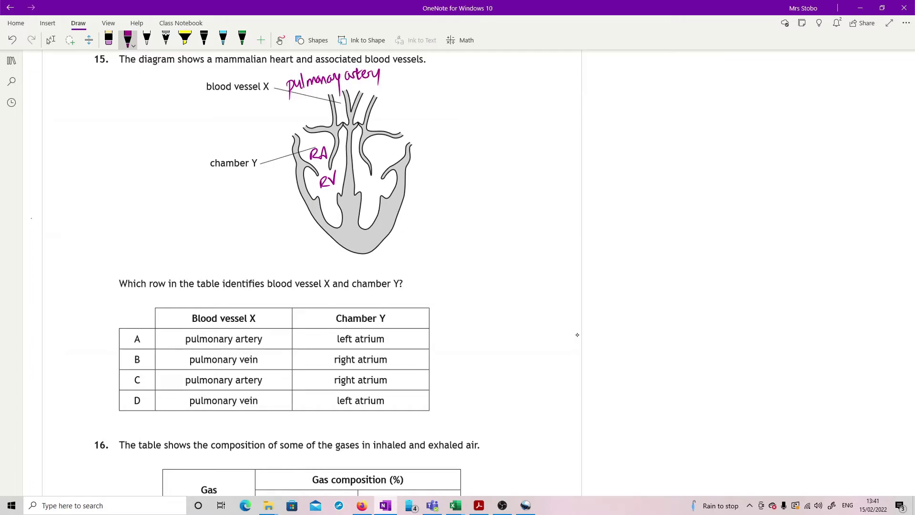
pyautogui.moveTo(410, 138)
pyautogui.mouseDown()
pyautogui.moveTo(410, 155)
pyautogui.moveTo(424, 135)
pyautogui.moveTo(473, 129)
pyautogui.moveTo(477, 151)
pyautogui.moveTo(504, 123)
pyautogui.moveTo(520, 123)
pyautogui.mouseUp()
pyautogui.moveTo(377, 143); pyautogui.dragTo(392, 158)
pyautogui.moveTo(387, 151); pyautogui.dragTo(393, 151)
pyautogui.moveTo(365, 181)
pyautogui.mouseDown()
pyautogui.moveTo(365, 193)
pyautogui.moveTo(372, 190)
pyautogui.mouseUp()
pyautogui.moveTo(372, 183)
pyautogui.mouseDown()
pyautogui.moveTo(374, 190)
pyautogui.moveTo(380, 179)
pyautogui.mouseUp()
# - Draw the aorta line and an arrow into the right atrium labelled vena cava
pyautogui.moveTo(363, 102)
pyautogui.mouseDown()
pyautogui.moveTo(411, 84)
pyautogui.moveTo(437, 88)
pyautogui.moveTo(448, 77)
pyautogui.moveTo(462, 91)
pyautogui.mouseUp()
pyautogui.moveTo(271, 124); pyautogui.dragTo(310, 133)
pyautogui.moveTo(223, 125); pyautogui.dragTo(236, 134)
pyautogui.moveTo(240, 125)
pyautogui.mouseDown()
pyautogui.moveTo(236, 135)
pyautogui.moveTo(246, 134)
pyautogui.mouseUp()
pyautogui.moveTo(251, 126); pyautogui.dragTo(236, 145)
pyautogui.moveTo(247, 138)
pyautogui.mouseDown()
pyautogui.moveTo(248, 146)
pyautogui.moveTo(258, 135)
pyautogui.moveTo(269, 141)
pyautogui.mouseUp()
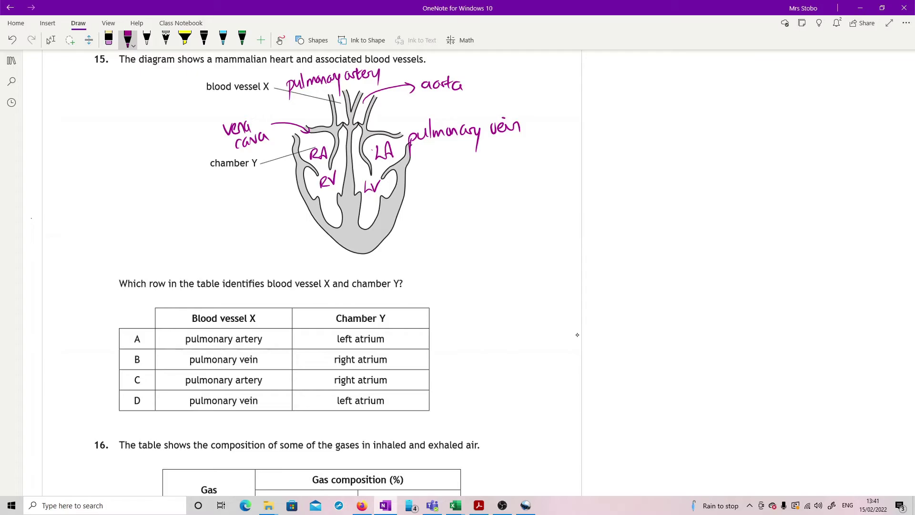
# - Tick right atrium and pulmonary artery in the table and circle option C
pyautogui.moveTo(395, 362)
pyautogui.mouseDown()
pyautogui.moveTo(405, 358)
pyautogui.moveTo(399, 389)
pyautogui.moveTo(410, 376)
pyautogui.mouseUp()
pyautogui.moveTo(273, 339); pyautogui.dragTo(286, 333)
pyautogui.moveTo(268, 381); pyautogui.dragTo(285, 373)
pyautogui.moveTo(133, 367)
pyautogui.mouseDown()
pyautogui.moveTo(136, 395)
pyautogui.moveTo(125, 369)
pyautogui.mouseUp()
# - Circle the carbon dioxide values 4 and 0·04, then circle answer C (100) for question 16
pyautogui.scroll(-6, 577, 335)
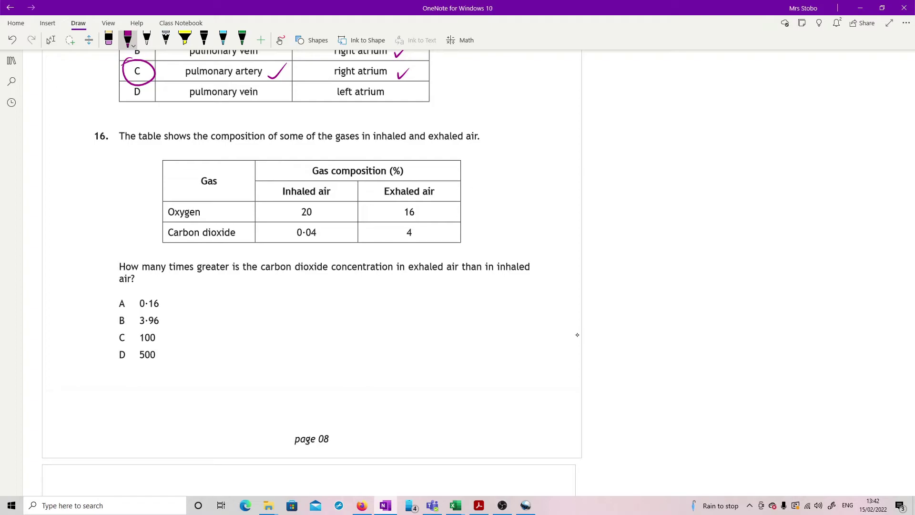
pyautogui.moveTo(402, 226)
pyautogui.mouseDown()
pyautogui.moveTo(434, 225)
pyautogui.moveTo(399, 249)
pyautogui.mouseUp()
pyautogui.moveTo(291, 221); pyautogui.dragTo(283, 248)
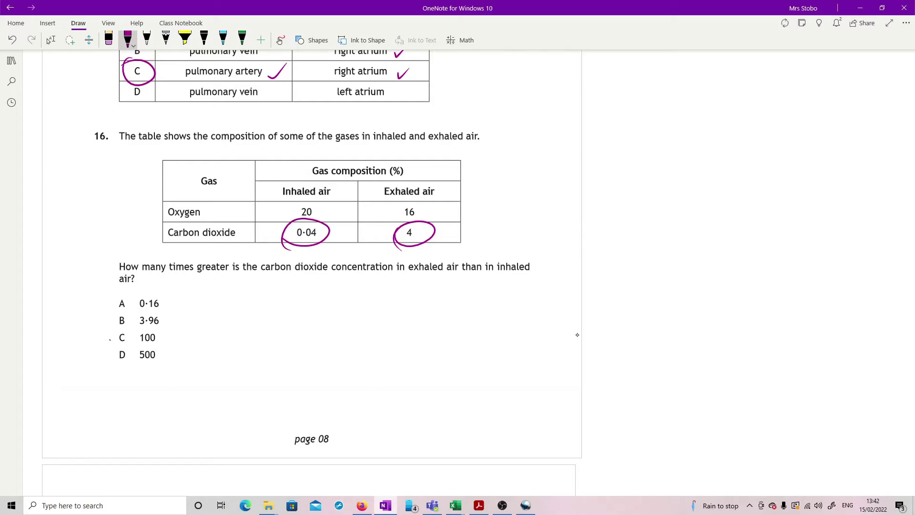
pyautogui.moveTo(110, 339); pyautogui.dragTo(125, 351)
pyautogui.scroll(-9, 567, 335)
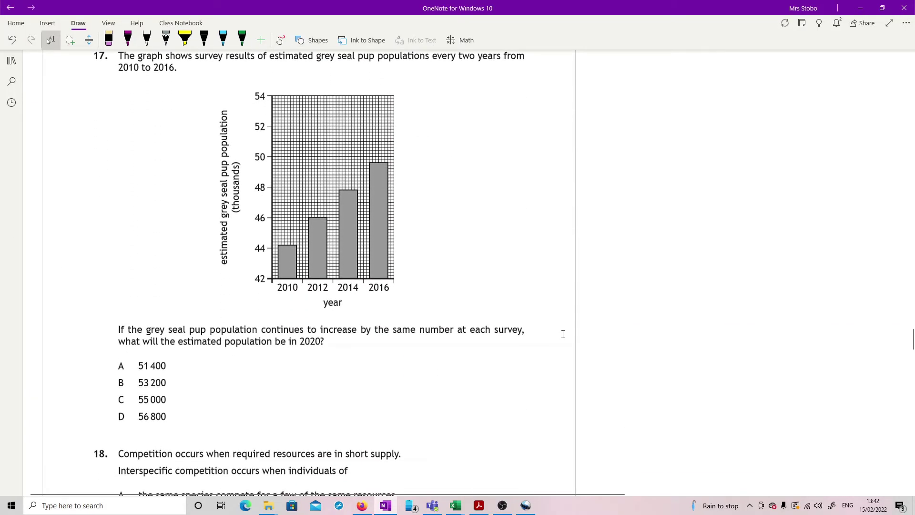
# - In purple ink, draw guide lines at the 48 level and the 2016 bar top, and circle B (53 200)
pyautogui.click(128, 39)
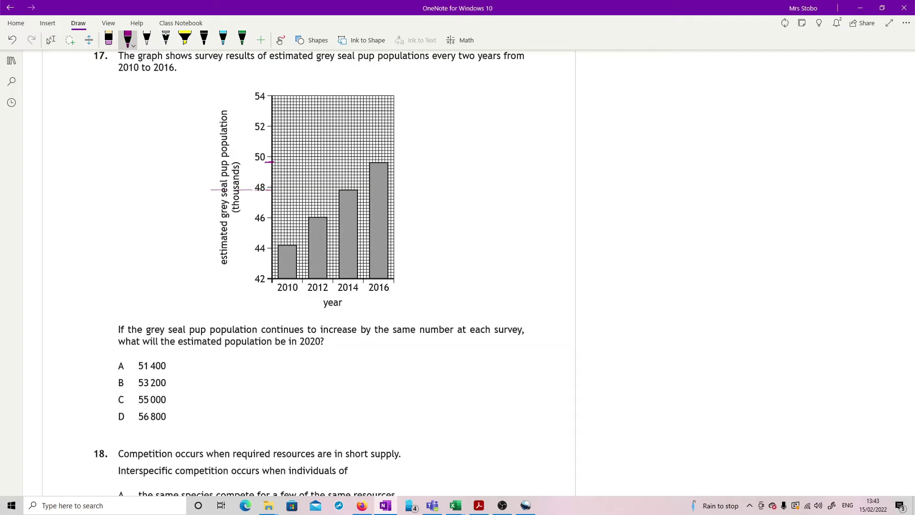
pyautogui.moveTo(207, 190); pyautogui.dragTo(179, 190)
pyautogui.moveTo(209, 162); pyautogui.dragTo(175, 161)
pyautogui.moveTo(386, 162); pyautogui.dragTo(418, 165)
pyautogui.moveTo(134, 379); pyautogui.dragTo(125, 392)
# - Write 2018 and 2020 on the axis, ring the 48–50 gap and note ×2 by the 2016 bar
pyautogui.moveTo(407, 284); pyautogui.dragTo(421, 296)
pyautogui.moveTo(424, 284); pyautogui.dragTo(432, 296)
pyautogui.moveTo(447, 286)
pyautogui.mouseDown()
pyautogui.moveTo(441, 292)
pyautogui.moveTo(481, 296)
pyautogui.moveTo(489, 286)
pyautogui.moveTo(503, 297)
pyautogui.mouseUp()
pyautogui.moveTo(514, 285)
pyautogui.mouseDown()
pyautogui.moveTo(506, 294)
pyautogui.moveTo(515, 284)
pyautogui.mouseUp()
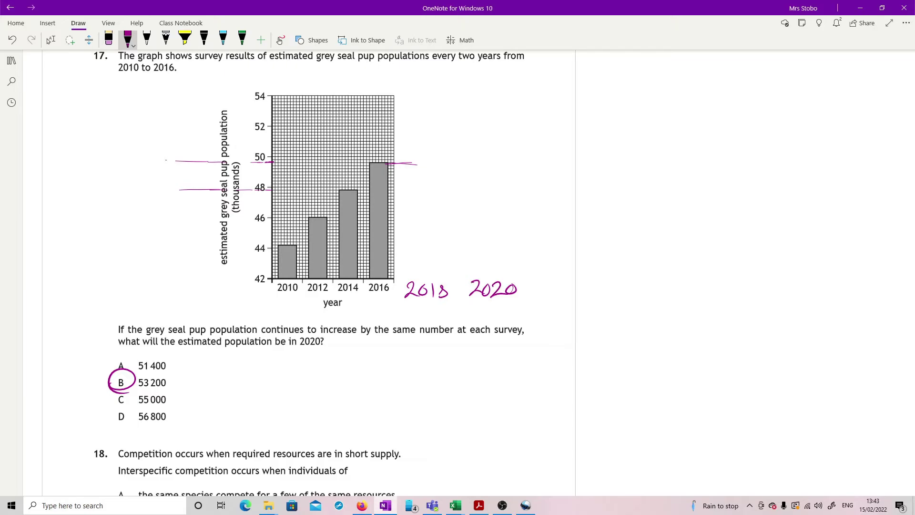
pyautogui.moveTo(256, 160)
pyautogui.mouseDown()
pyautogui.moveTo(250, 185)
pyautogui.moveTo(253, 157)
pyautogui.mouseUp()
pyautogui.moveTo(407, 147); pyautogui.dragTo(415, 156)
pyautogui.moveTo(414, 146)
pyautogui.mouseDown()
pyautogui.moveTo(407, 155)
pyautogui.moveTo(438, 155)
pyautogui.mouseUp()
pyautogui.scroll(-6, 309, 272)
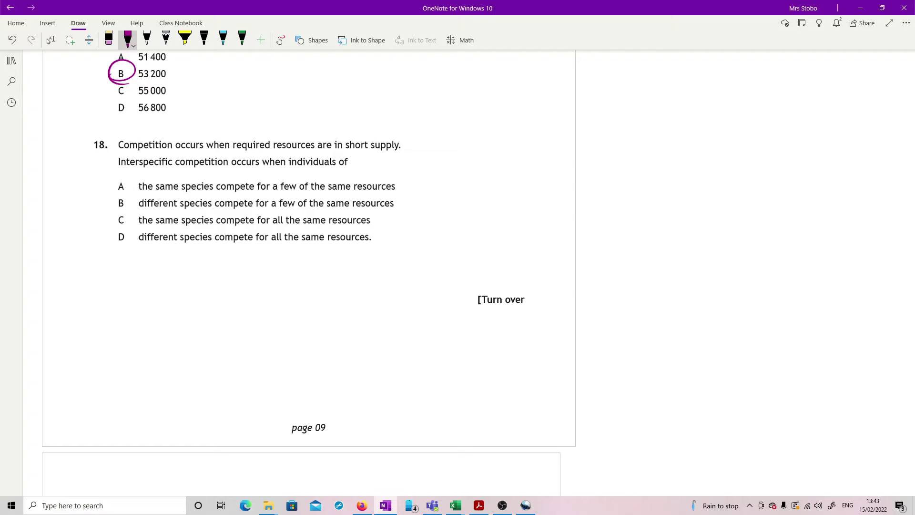
# - Underline 'different species' in B and D and 'few of the same resources', then circle B
pyautogui.moveTo(144, 215); pyautogui.dragTo(206, 210)
pyautogui.moveTo(137, 249); pyautogui.dragTo(218, 245)
pyautogui.moveTo(275, 213); pyautogui.dragTo(369, 213)
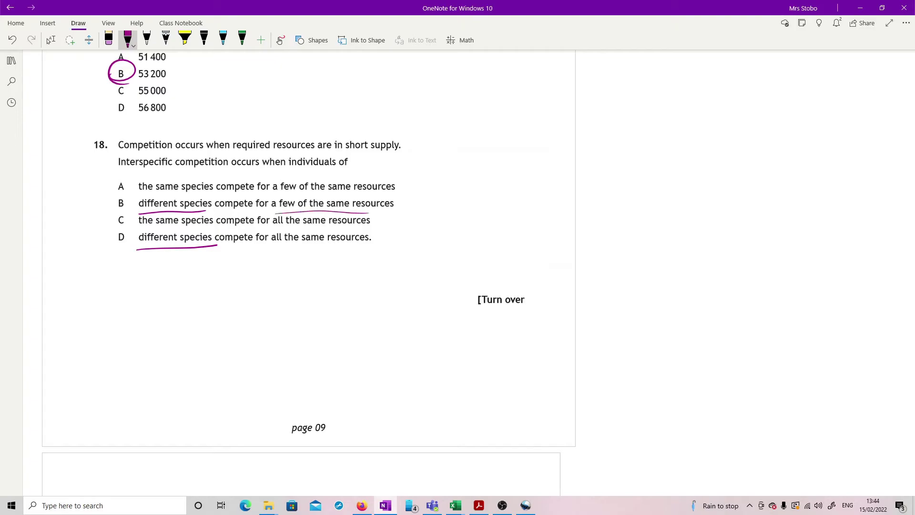
pyautogui.moveTo(112, 208)
pyautogui.mouseDown()
pyautogui.moveTo(137, 204)
pyautogui.moveTo(117, 195)
pyautogui.mouseUp()
pyautogui.press('Escape')
pyautogui.scroll(-8, 535, 267)
# - In purple ink, ring the snail counts, pH 7·6 and pH 5·7–7·3, and cross out option A
pyautogui.scroll(2, 535, 268)
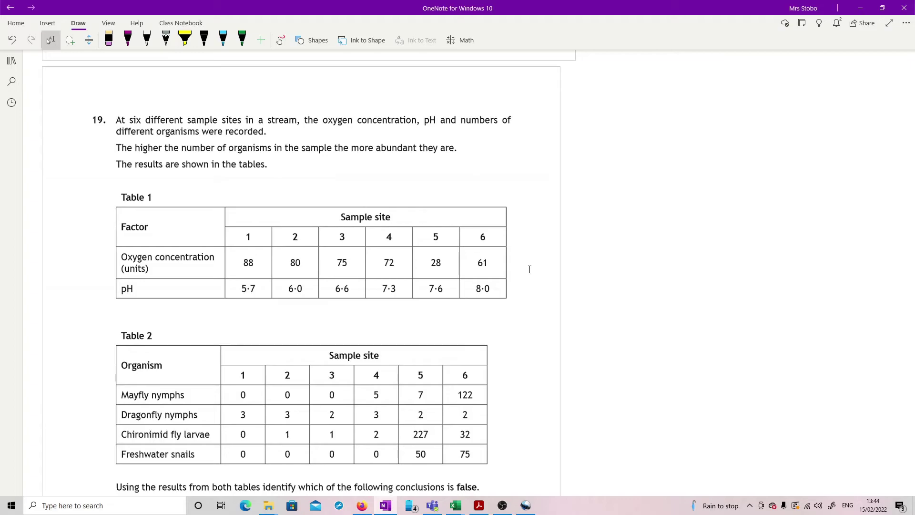
pyautogui.scroll(-3, 529, 269)
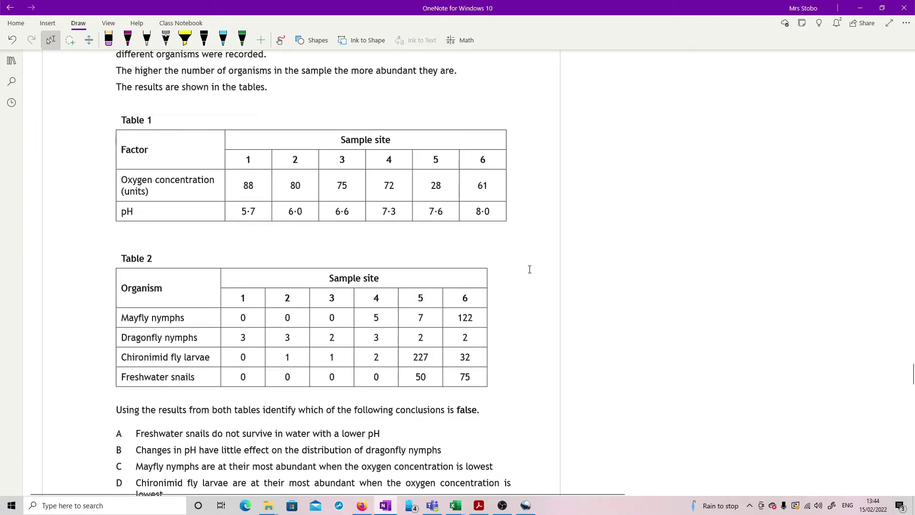
pyautogui.scroll(-3, 530, 270)
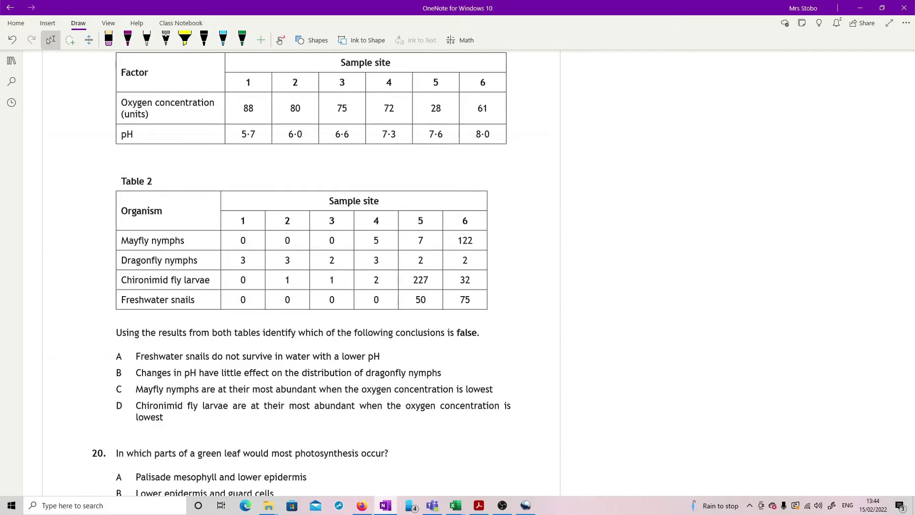
pyautogui.click(128, 39)
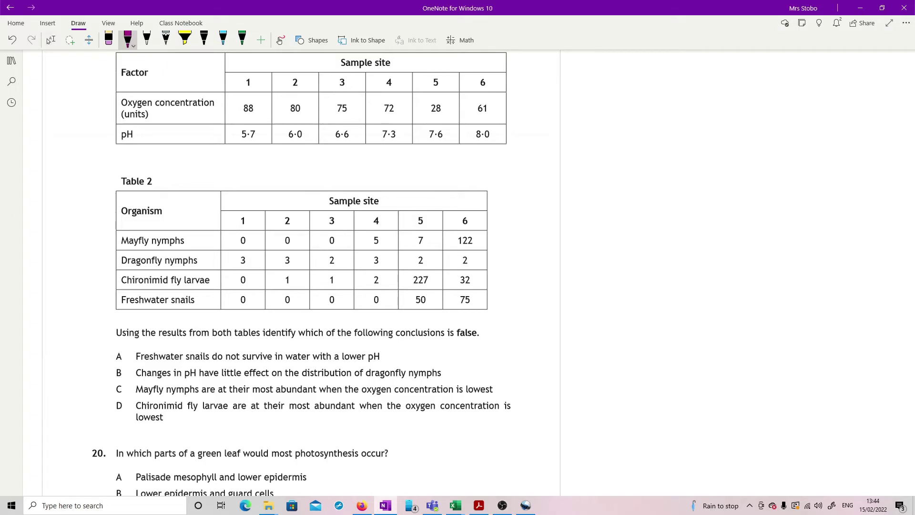
pyautogui.moveTo(246, 290)
pyautogui.mouseDown()
pyautogui.moveTo(329, 312)
pyautogui.moveTo(465, 314)
pyautogui.moveTo(450, 291)
pyautogui.moveTo(441, 304)
pyautogui.moveTo(474, 305)
pyautogui.mouseUp()
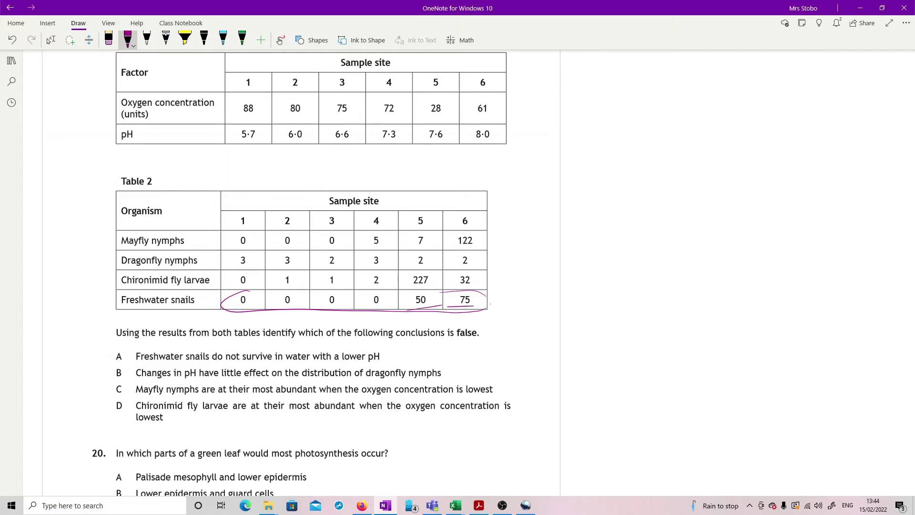
pyautogui.moveTo(443, 126)
pyautogui.mouseDown()
pyautogui.moveTo(424, 127)
pyautogui.moveTo(443, 126)
pyautogui.moveTo(461, 147)
pyautogui.mouseUp()
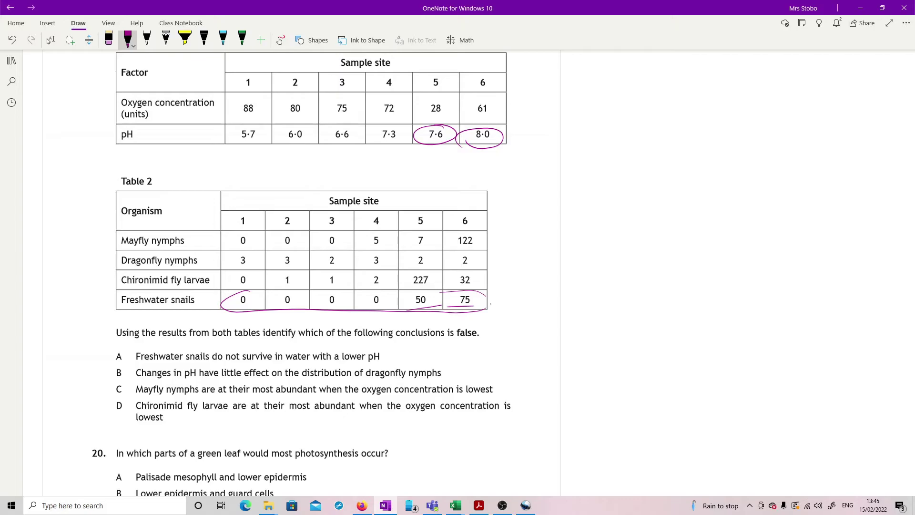
pyautogui.moveTo(253, 153)
pyautogui.mouseDown()
pyautogui.moveTo(398, 146)
pyautogui.moveTo(340, 124)
pyautogui.moveTo(242, 128)
pyautogui.moveTo(264, 152)
pyautogui.mouseUp()
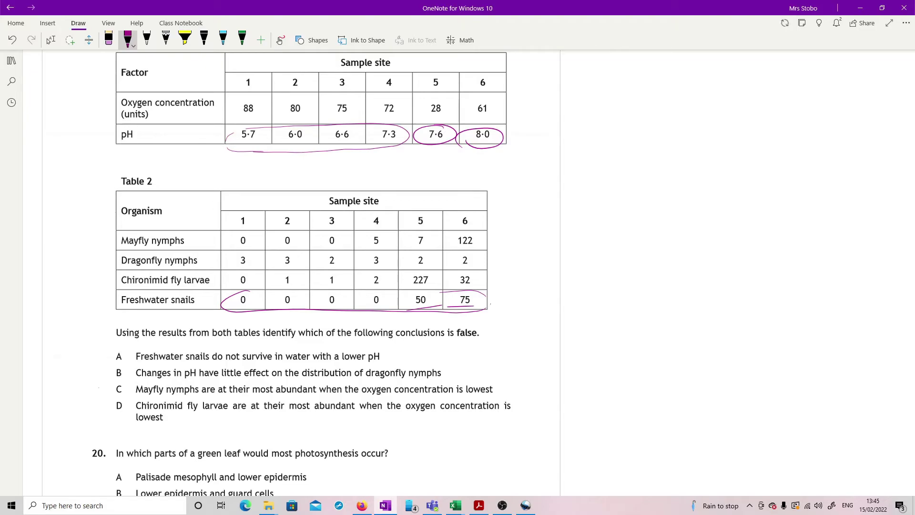
pyautogui.moveTo(133, 349)
pyautogui.mouseDown()
pyautogui.moveTo(110, 363)
pyautogui.moveTo(130, 363)
pyautogui.mouseUp()
# - Underline the dragonfly nymph counts and oxygen values, cross out option B, and circle mayfly count 122
pyautogui.moveTo(250, 268); pyautogui.dragTo(477, 268)
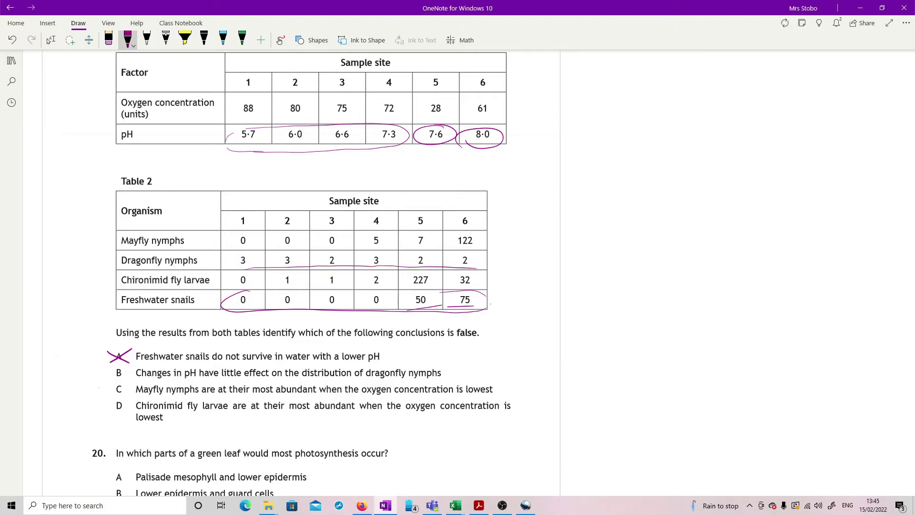
pyautogui.moveTo(111, 374); pyautogui.dragTo(133, 364)
pyautogui.moveTo(110, 366); pyautogui.dragTo(129, 383)
pyautogui.moveTo(250, 121)
pyautogui.mouseDown()
pyautogui.moveTo(470, 116)
pyautogui.moveTo(443, 93)
pyautogui.mouseUp()
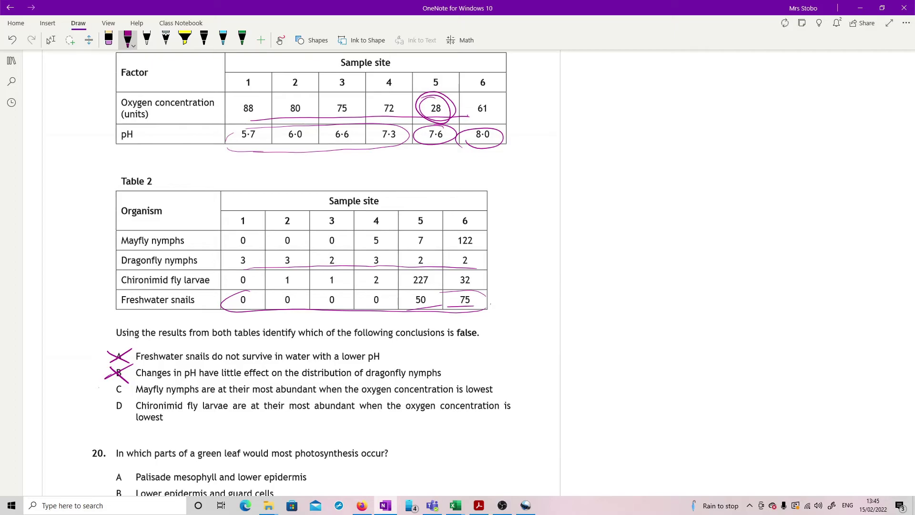
pyautogui.moveTo(459, 232)
pyautogui.mouseDown()
pyautogui.moveTo(474, 252)
pyautogui.moveTo(477, 230)
pyautogui.moveTo(446, 247)
pyautogui.mouseUp()
# - Circle option C, ring oxygen value 28 and larvae count 227, and cross out option D
pyautogui.moveTo(108, 385)
pyautogui.mouseDown()
pyautogui.moveTo(132, 393)
pyautogui.moveTo(112, 381)
pyautogui.mouseUp()
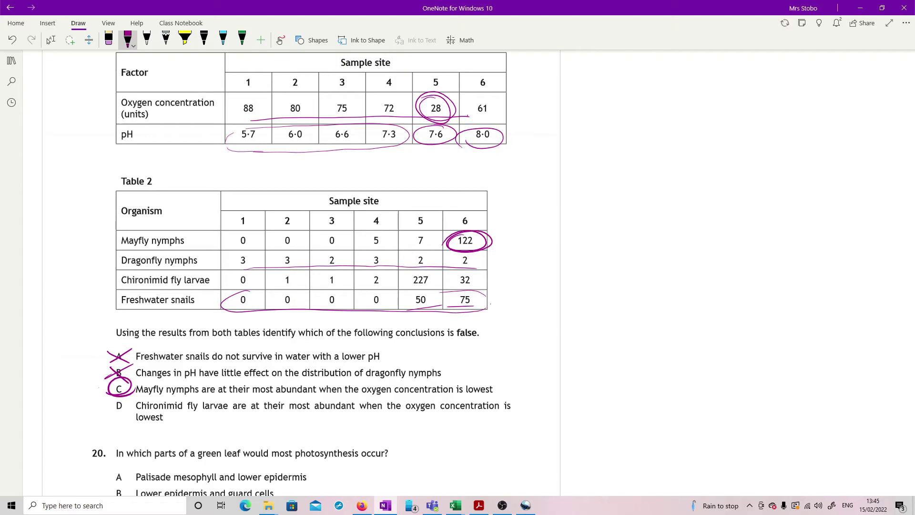
pyautogui.moveTo(448, 103)
pyautogui.mouseDown()
pyautogui.moveTo(452, 114)
pyautogui.moveTo(425, 102)
pyautogui.moveTo(436, 98)
pyautogui.mouseUp()
pyautogui.moveTo(424, 287)
pyautogui.mouseDown()
pyautogui.moveTo(405, 281)
pyautogui.moveTo(413, 289)
pyautogui.moveTo(409, 270)
pyautogui.mouseUp()
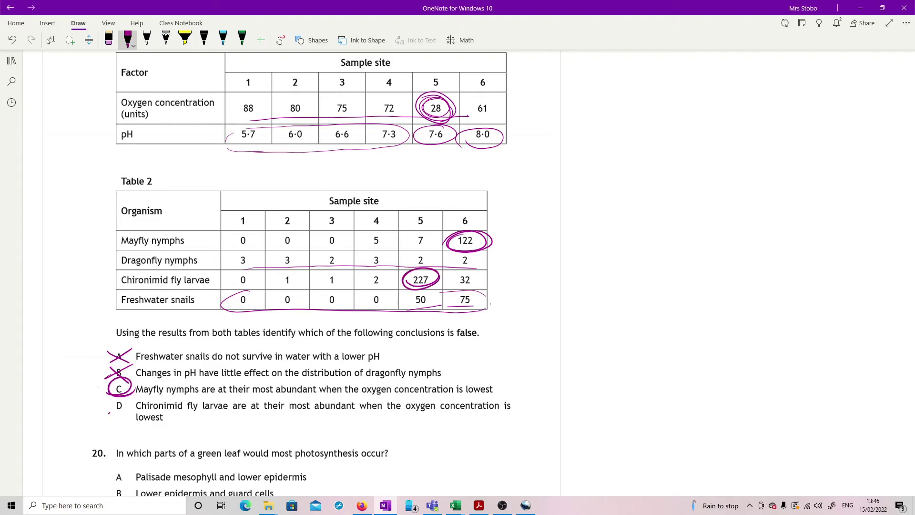
pyautogui.moveTo(112, 409); pyautogui.dragTo(127, 400)
pyautogui.moveTo(110, 402); pyautogui.dragTo(126, 414)
# - Scroll to question 20, circle option D in purple ink, then scroll to question 21's table
pyautogui.click(50, 41)
pyautogui.scroll(-6, 217, 313)
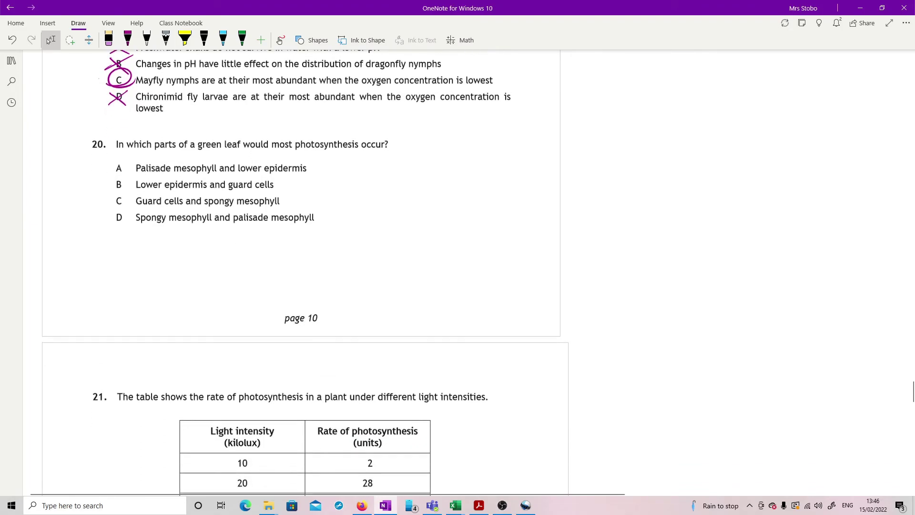
pyautogui.click(127, 40)
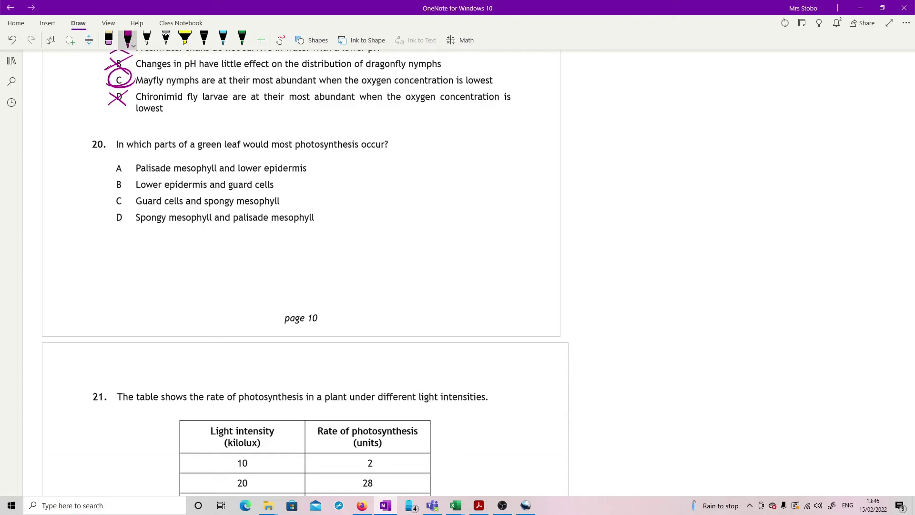
pyautogui.moveTo(108, 221); pyautogui.dragTo(136, 216)
pyautogui.scroll(-5, 305, 272)
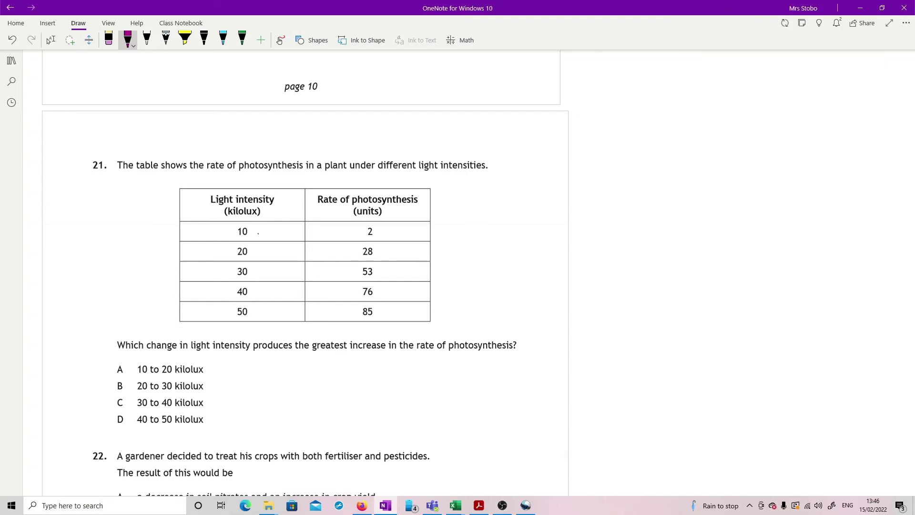
# - Bracket consecutive light-intensity and photosynthesis-rate rows in question 21's table, then circle answer A (10 to 20 kilolux)
pyautogui.moveTo(258, 234); pyautogui.dragTo(259, 309)
pyautogui.moveTo(377, 233)
pyautogui.mouseDown()
pyautogui.moveTo(390, 283)
pyautogui.moveTo(380, 309)
pyautogui.mouseUp()
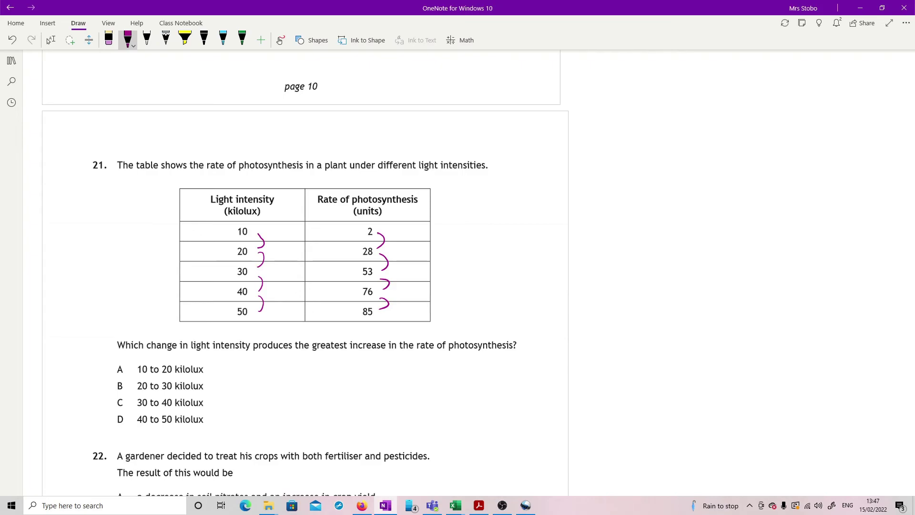
pyautogui.moveTo(109, 365); pyautogui.dragTo(117, 379)
# - In question 22, underline 'both fertiliser and pesticides', tick 'nitrates' and 'increase in crop yield', and circle B
pyautogui.scroll(-6, 305, 272)
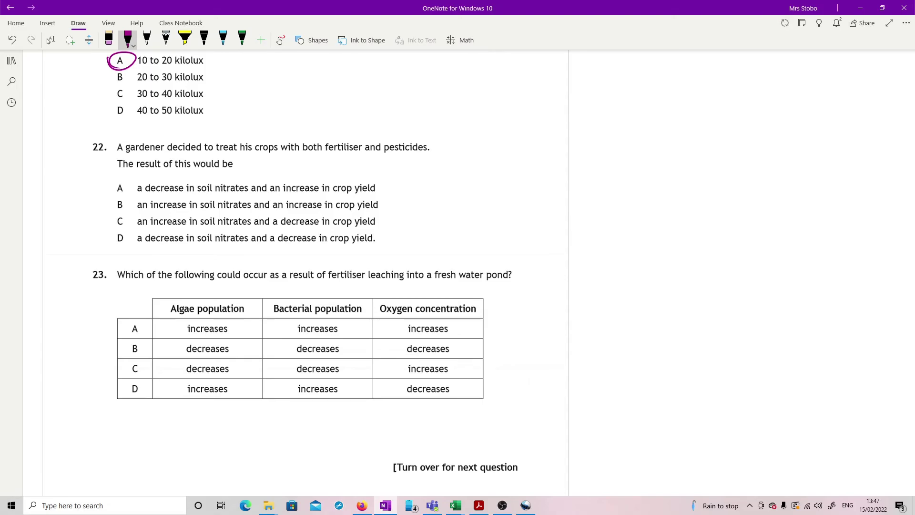
pyautogui.moveTo(303, 155); pyautogui.dragTo(366, 151)
pyautogui.moveTo(227, 200)
pyautogui.mouseDown()
pyautogui.moveTo(239, 195)
pyautogui.moveTo(239, 211)
pyautogui.mouseUp()
pyautogui.moveTo(385, 151); pyautogui.dragTo(427, 154)
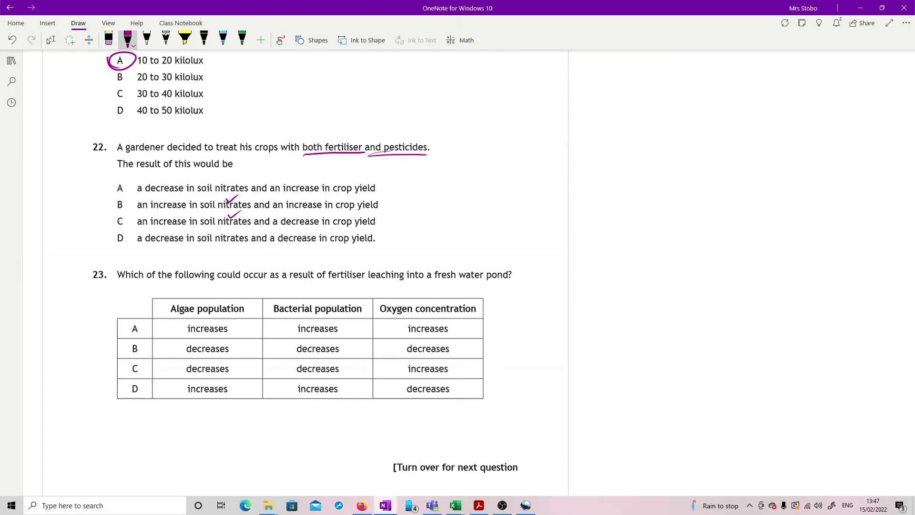
pyautogui.moveTo(316, 182)
pyautogui.mouseDown()
pyautogui.moveTo(327, 174)
pyautogui.moveTo(323, 193)
pyautogui.mouseUp()
pyautogui.moveTo(131, 196); pyautogui.dragTo(138, 199)
# - Tick algae and bacteria increases in rows A and D and oxygen decreases in rows B and D, circling answer D
pyautogui.scroll(-3, 306, 272)
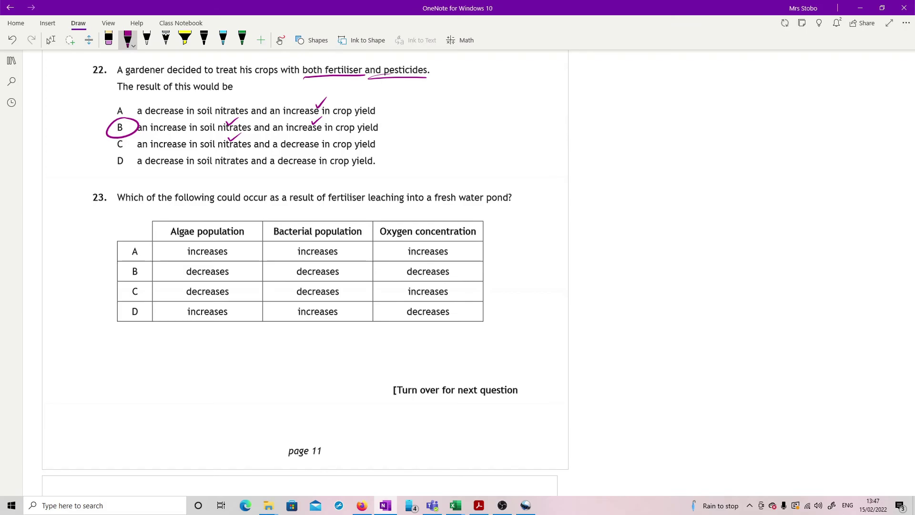
pyautogui.moveTo(231, 252); pyautogui.dragTo(241, 245)
pyautogui.moveTo(234, 310); pyautogui.dragTo(247, 303)
pyautogui.moveTo(342, 253); pyautogui.dragTo(353, 249)
pyautogui.moveTo(348, 310); pyautogui.dragTo(358, 305)
pyautogui.moveTo(457, 274); pyautogui.dragTo(472, 266)
pyautogui.moveTo(455, 310); pyautogui.dragTo(470, 302)
pyautogui.moveTo(124, 300)
pyautogui.mouseDown()
pyautogui.moveTo(128, 323)
pyautogui.moveTo(102, 313)
pyautogui.mouseUp()
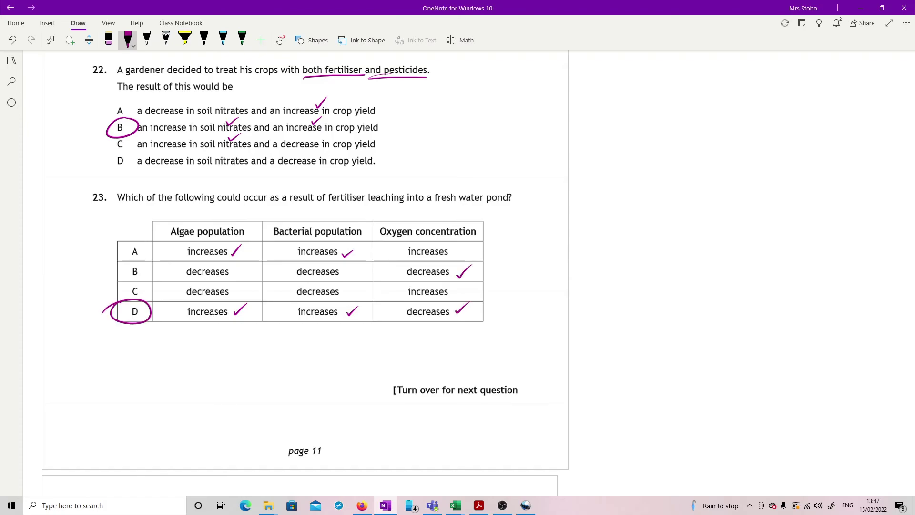
pyautogui.scroll(-10, 305, 272)
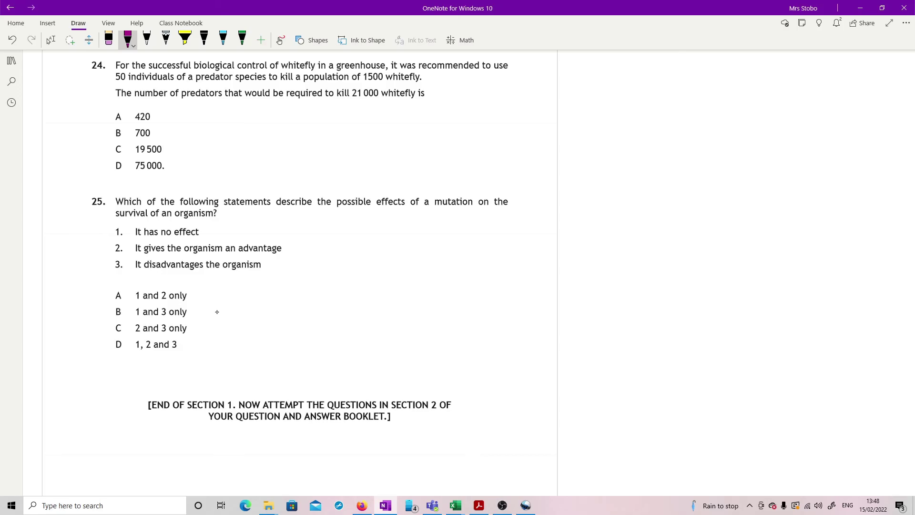
# - Write the 1500 ÷ 50 working beside question 24's options and circle answer B, 700
pyautogui.moveTo(265, 111)
pyautogui.mouseDown()
pyautogui.moveTo(265, 126)
pyautogui.moveTo(280, 120)
pyautogui.moveTo(270, 127)
pyautogui.mouseUp()
pyautogui.moveTo(285, 113)
pyautogui.mouseDown()
pyautogui.moveTo(310, 130)
pyautogui.moveTo(267, 151)
pyautogui.moveTo(291, 139)
pyautogui.mouseUp()
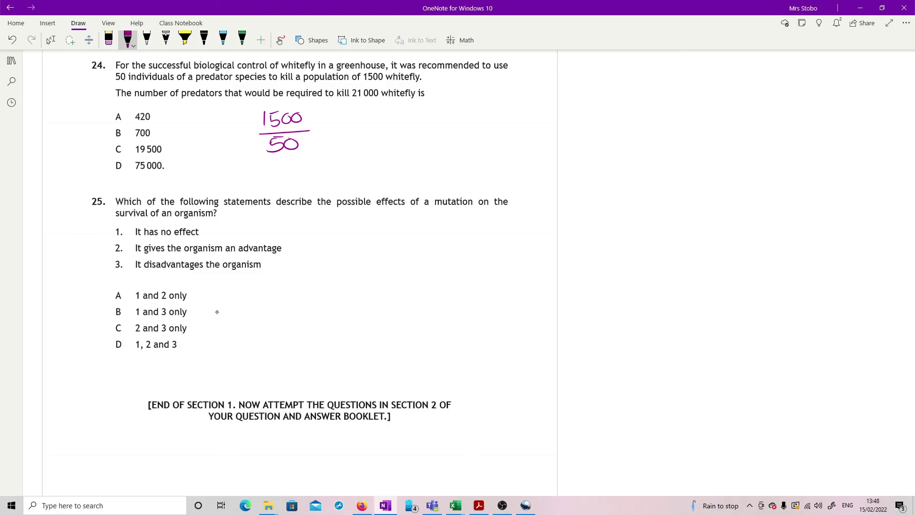
pyautogui.moveTo(107, 130); pyautogui.dragTo(111, 128)
# - Tick question 25's statements 1, 2 and 3 about mutations and circle answer D
pyautogui.moveTo(289, 248)
pyautogui.mouseDown()
pyautogui.moveTo(299, 242)
pyautogui.moveTo(289, 259)
pyautogui.mouseUp()
pyautogui.moveTo(203, 231); pyautogui.dragTo(227, 220)
pyautogui.moveTo(108, 343)
pyautogui.mouseDown()
pyautogui.moveTo(105, 358)
pyautogui.moveTo(111, 336)
pyautogui.mouseUp()
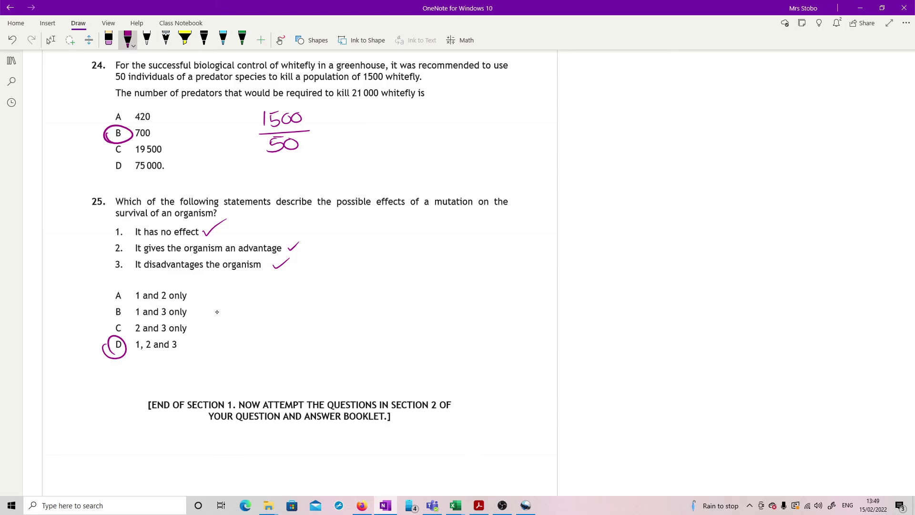